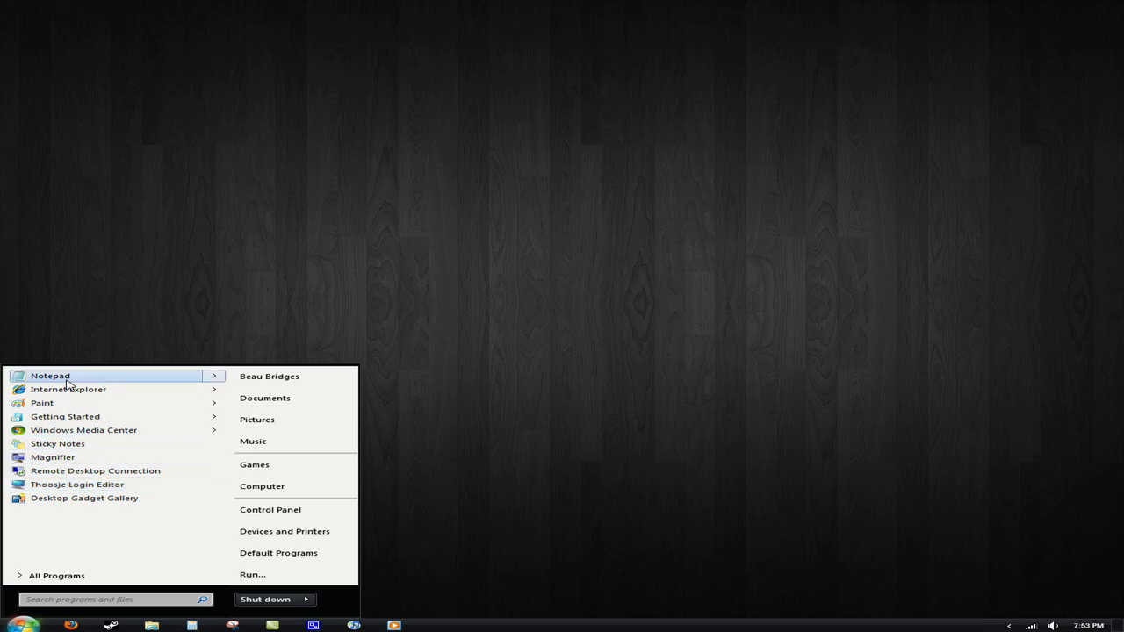
Step: Open a blank Notepad window and move it down and to the left
click(69, 377)
drag(389, 253, 318, 274)
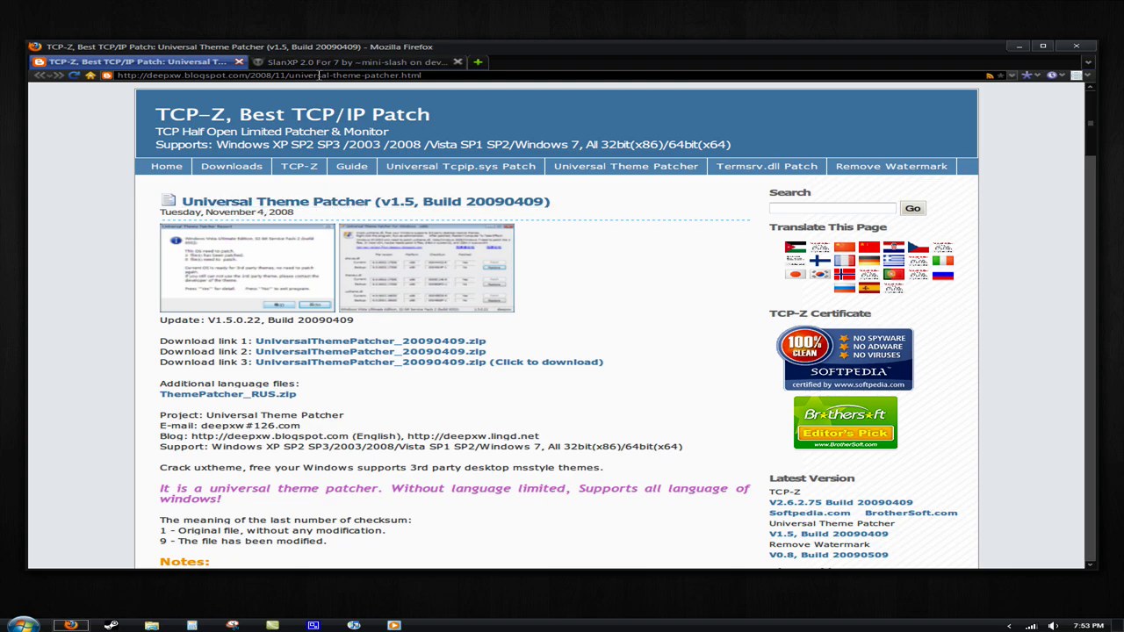
Step: Download UniversalThemePatcher_20090409.zip from the third link's FileKeeper mirror, choosing Save File
drag(316, 74, 461, 76)
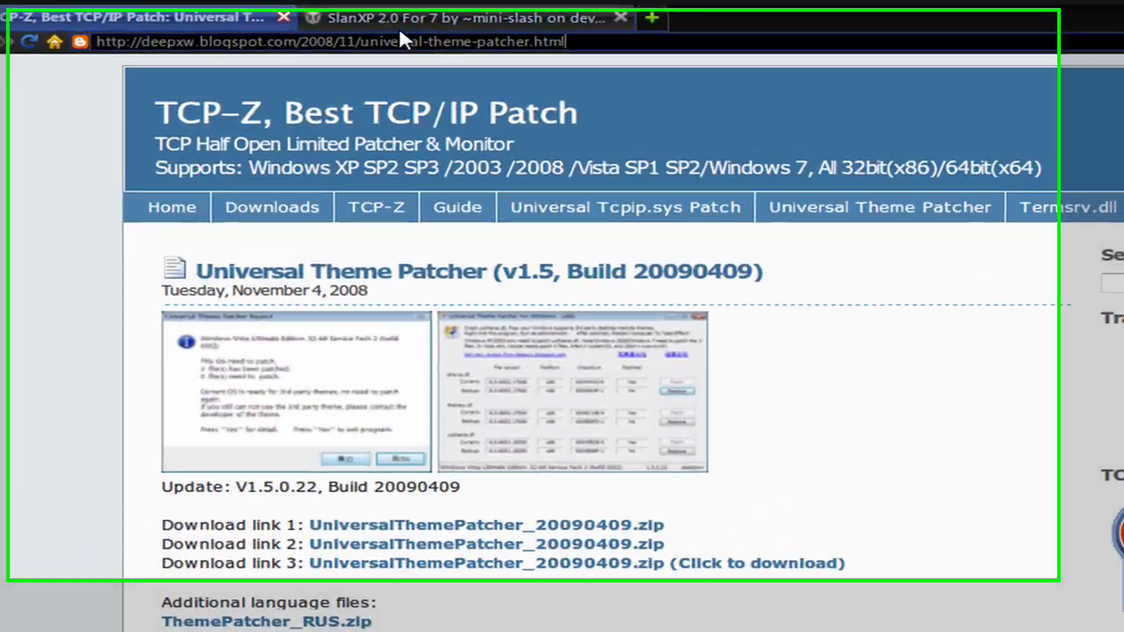
click(207, 71)
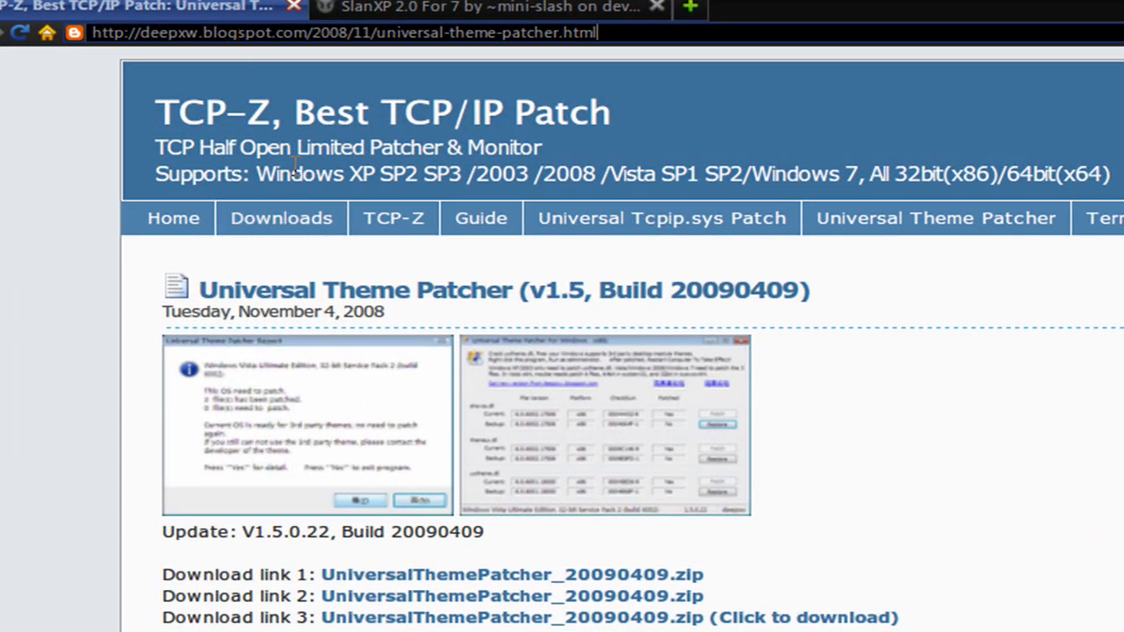
click(349, 578)
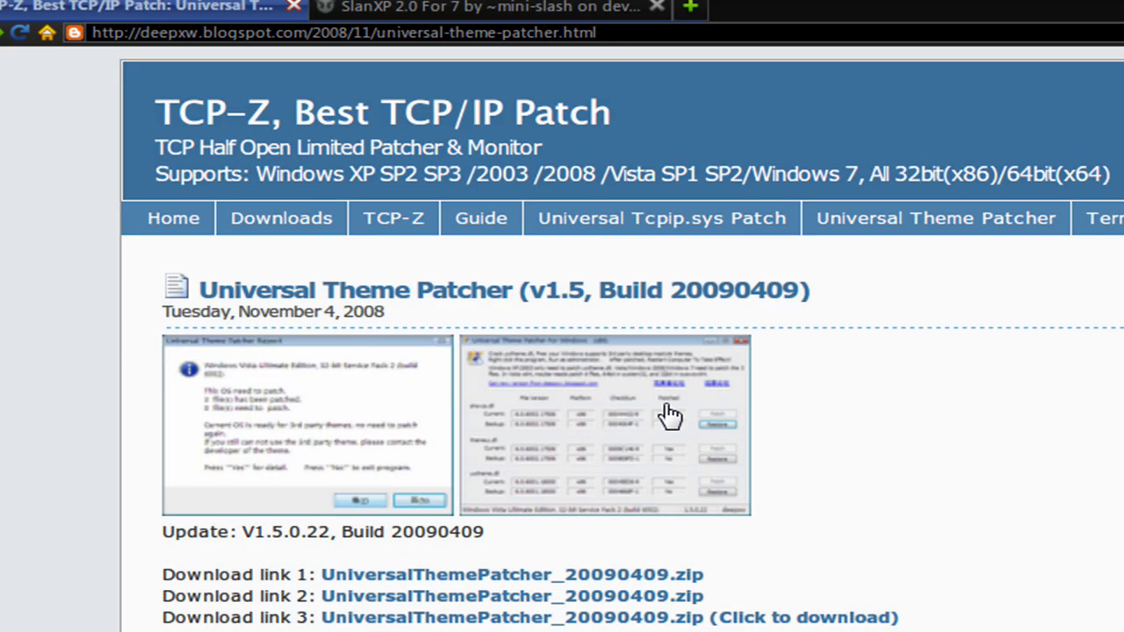
click(824, 618)
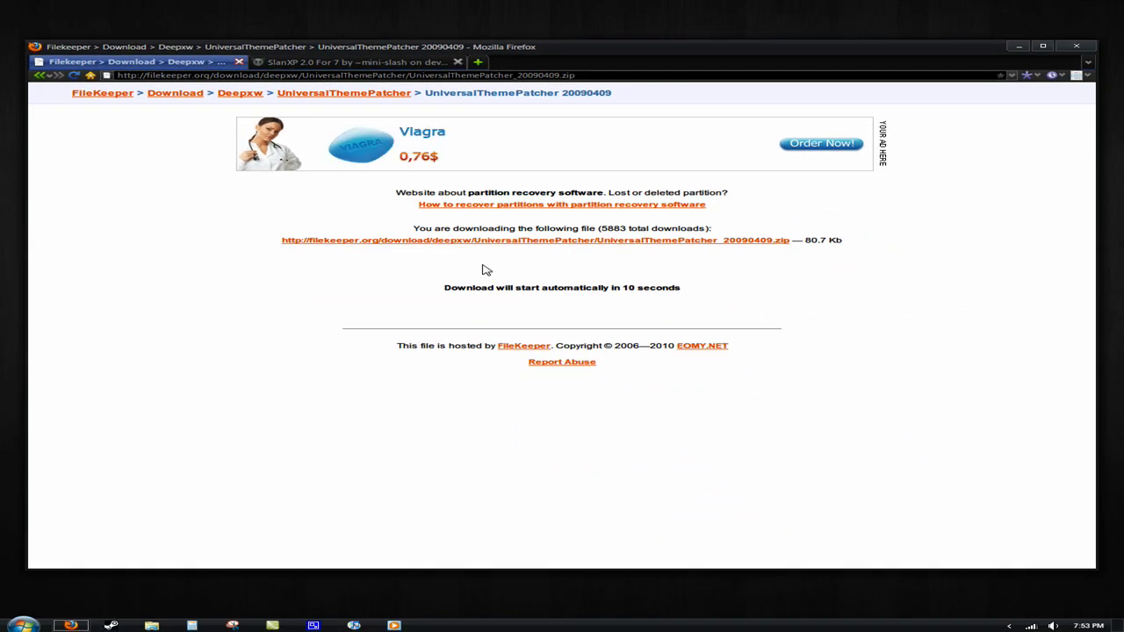
click(645, 243)
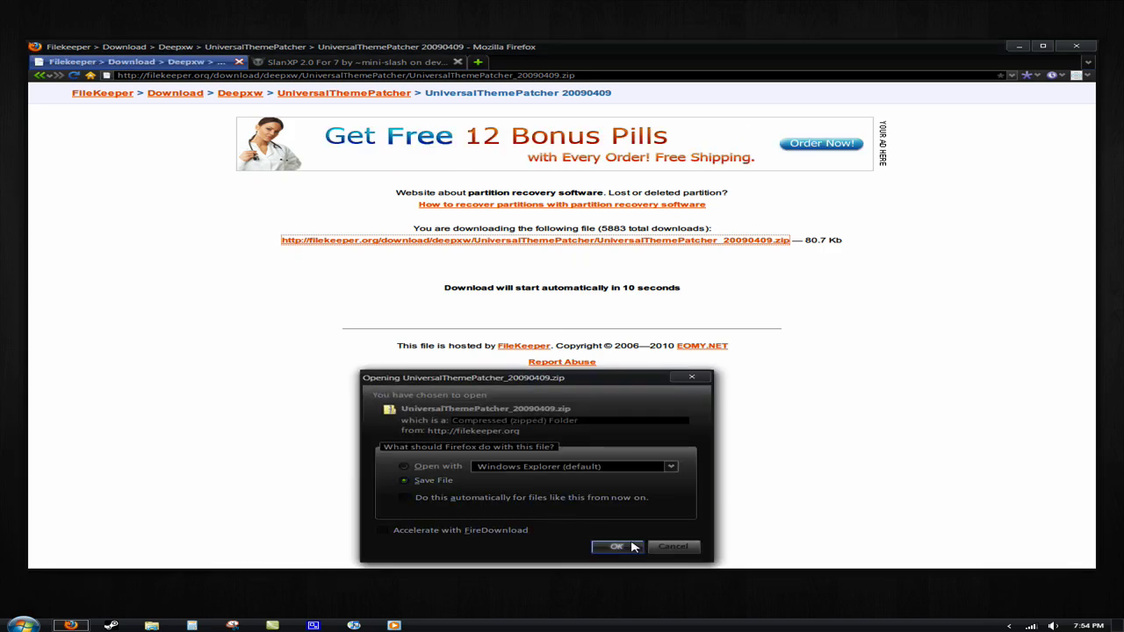
Step: Save the patcher zip, open the extracted UniversalThemePatcher_20090409 folder, read its Readme and close it
click(615, 546)
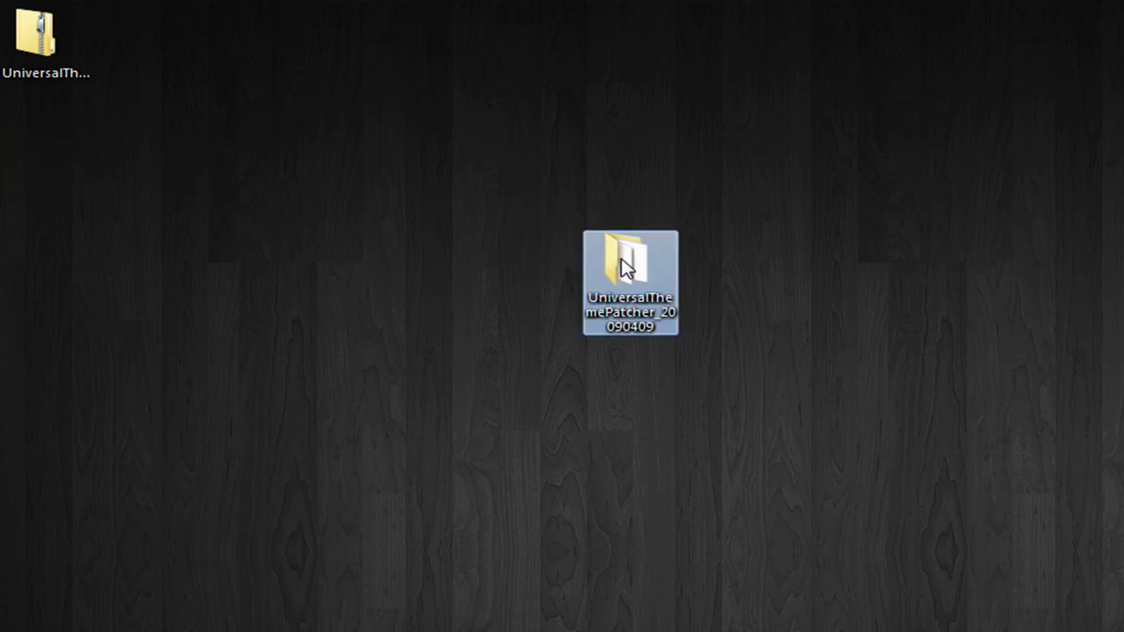
double_click(626, 268)
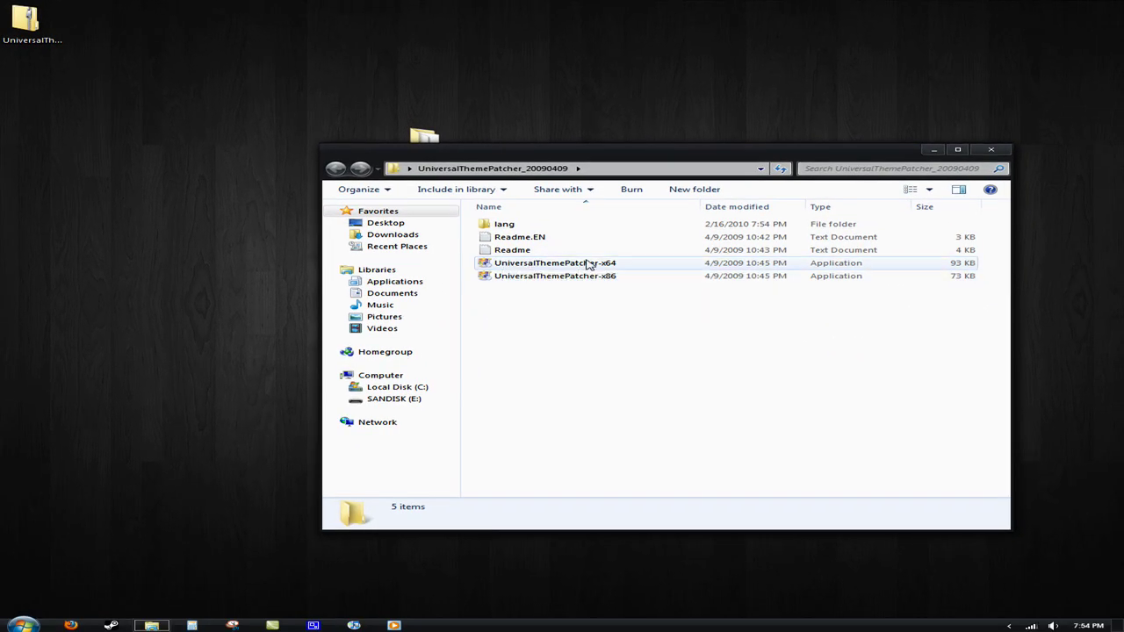
double_click(527, 249)
scroll(409, 424, down, 15)
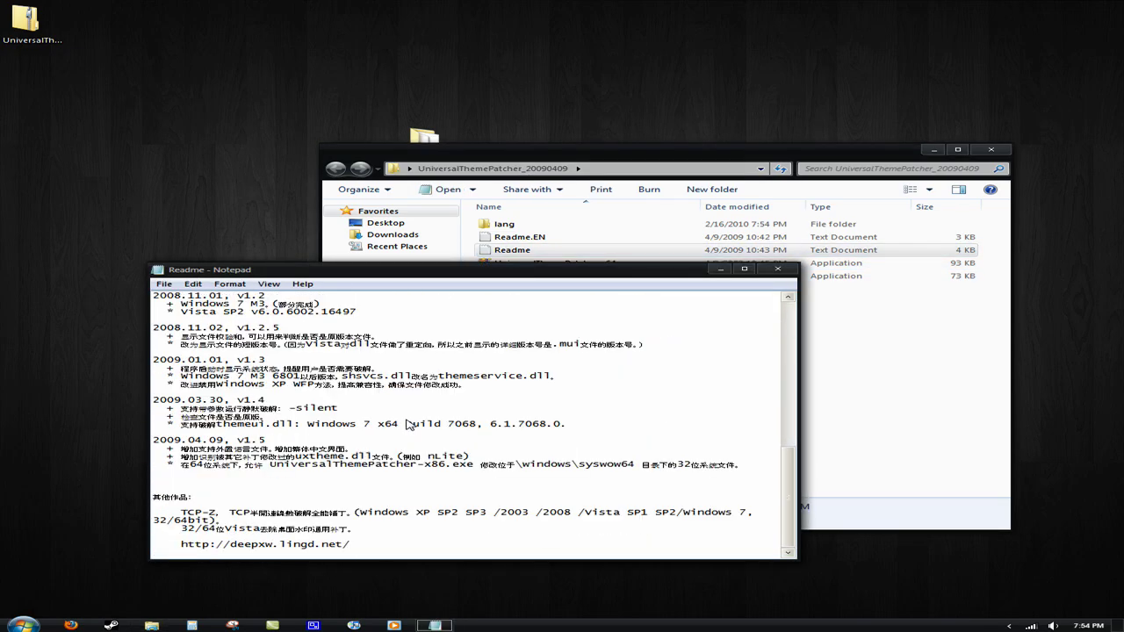
click(785, 270)
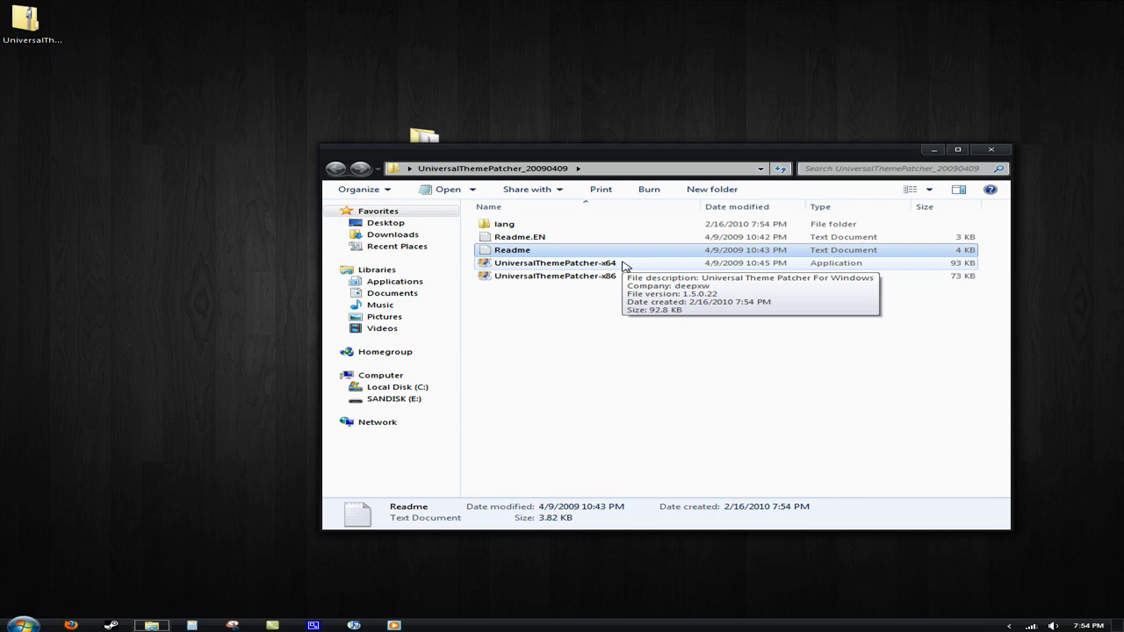
key(super)
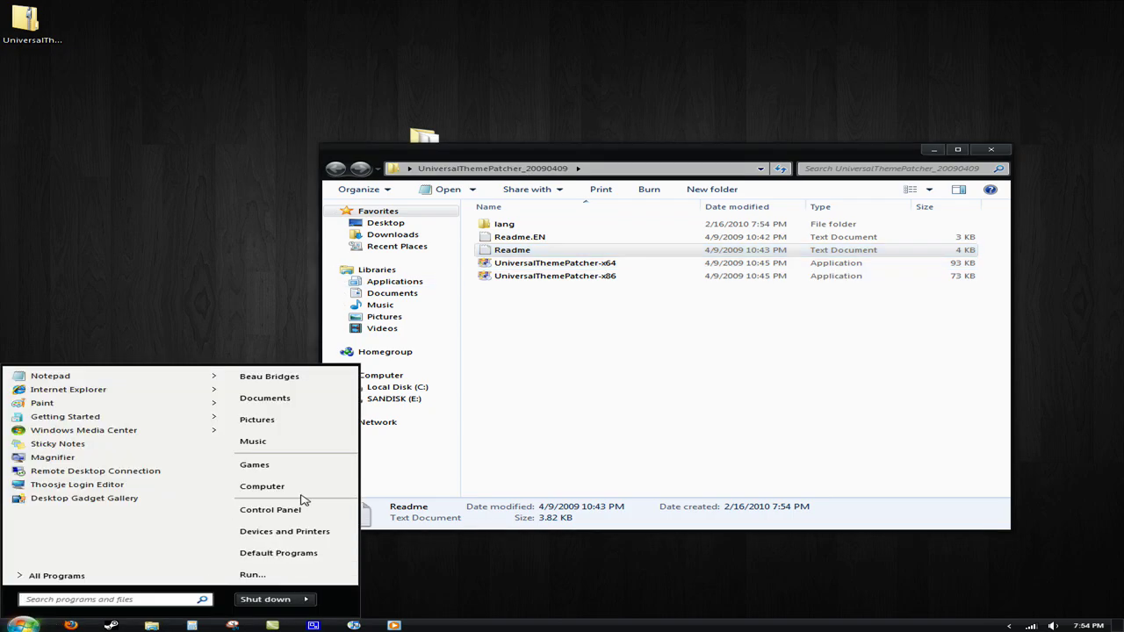
right_click(299, 492)
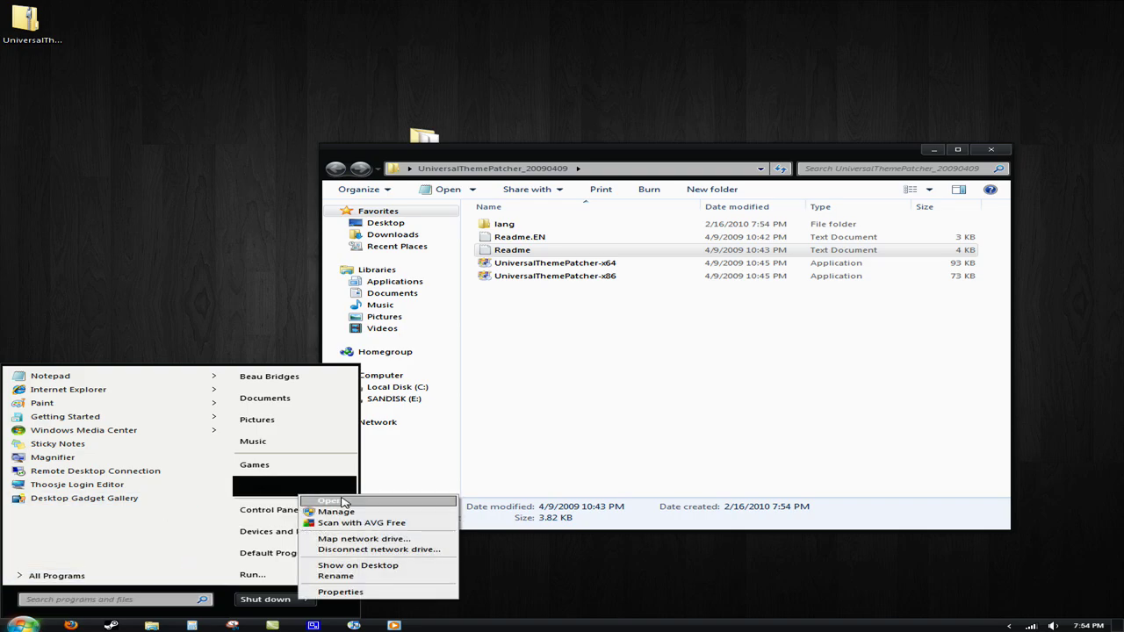
click(367, 593)
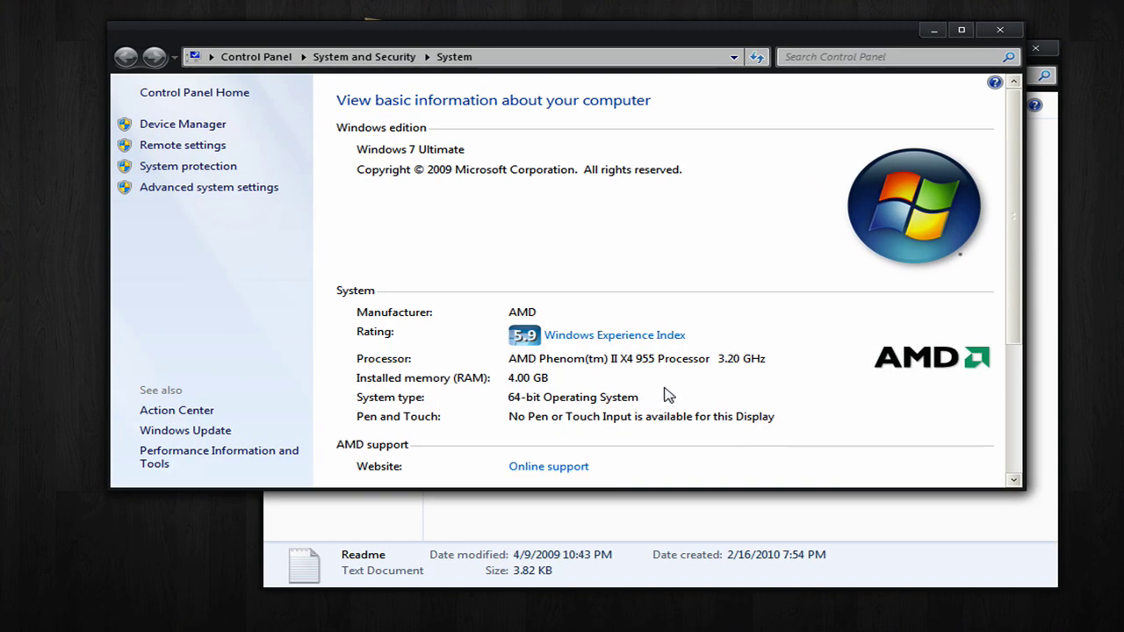
scroll(658, 397, down, 1)
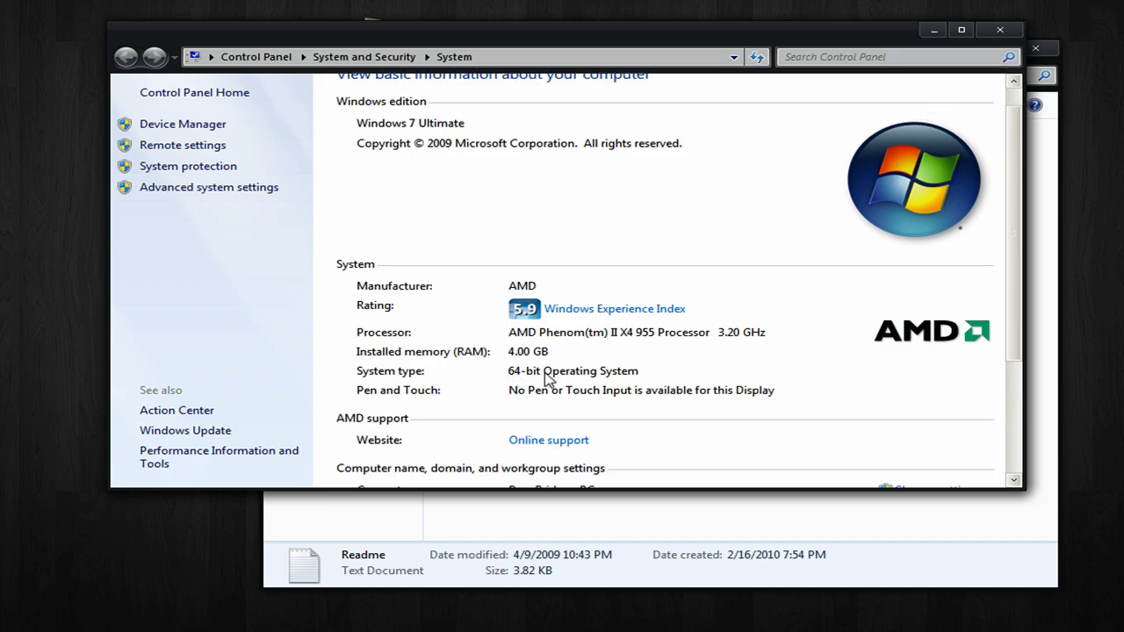
Step: Run UniversalThemePatcher-x64 as administrator with the English (ENU) interface
click(998, 31)
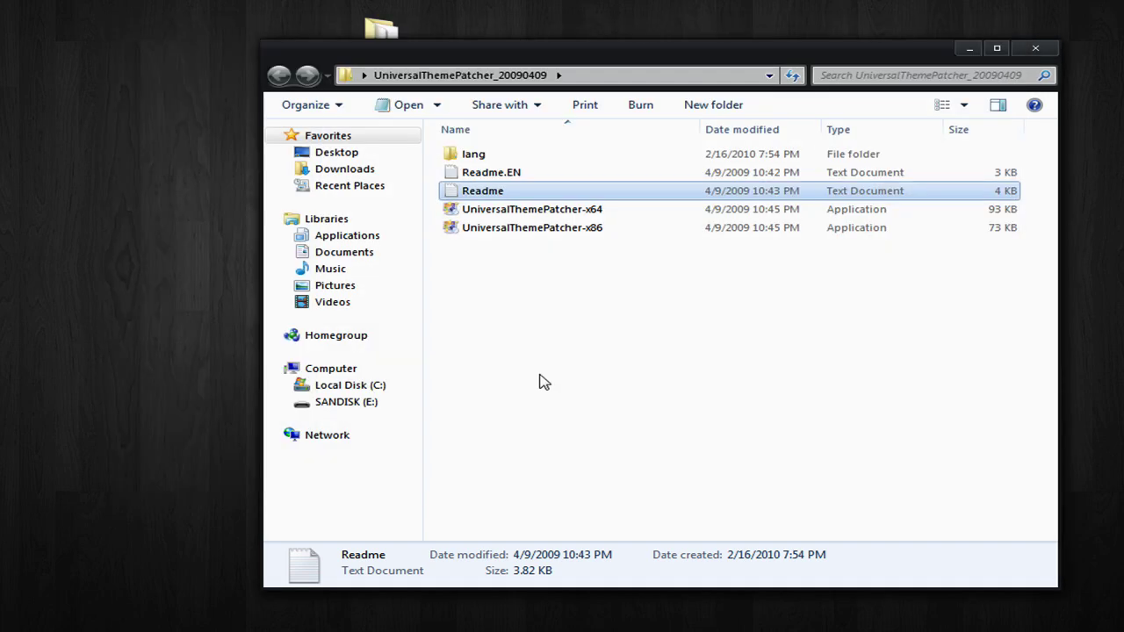
right_click(557, 216)
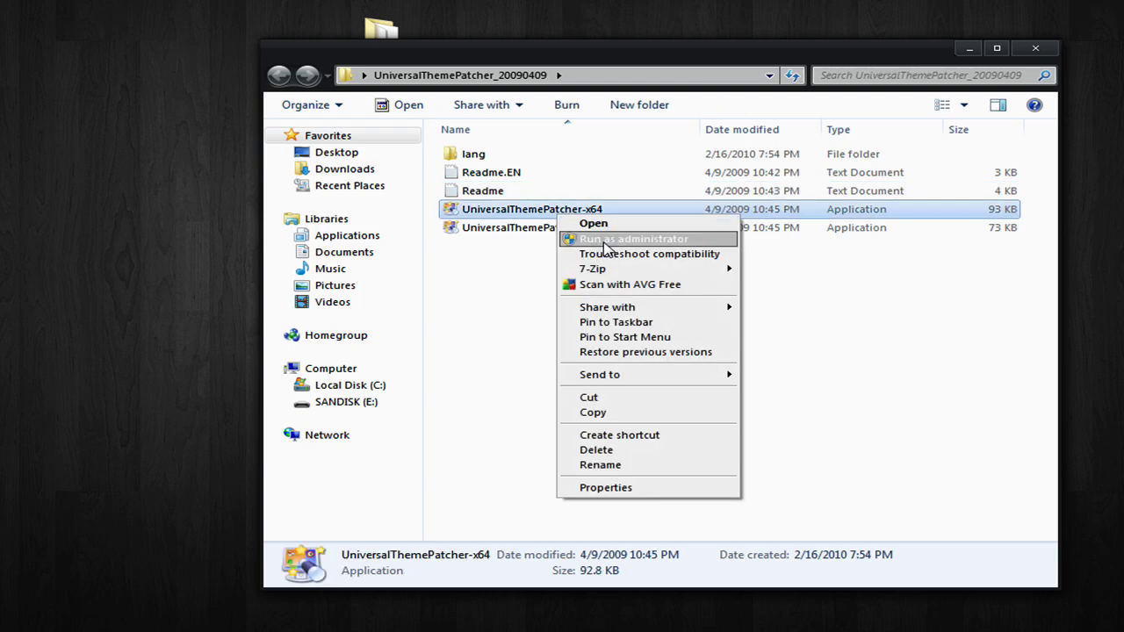
click(601, 242)
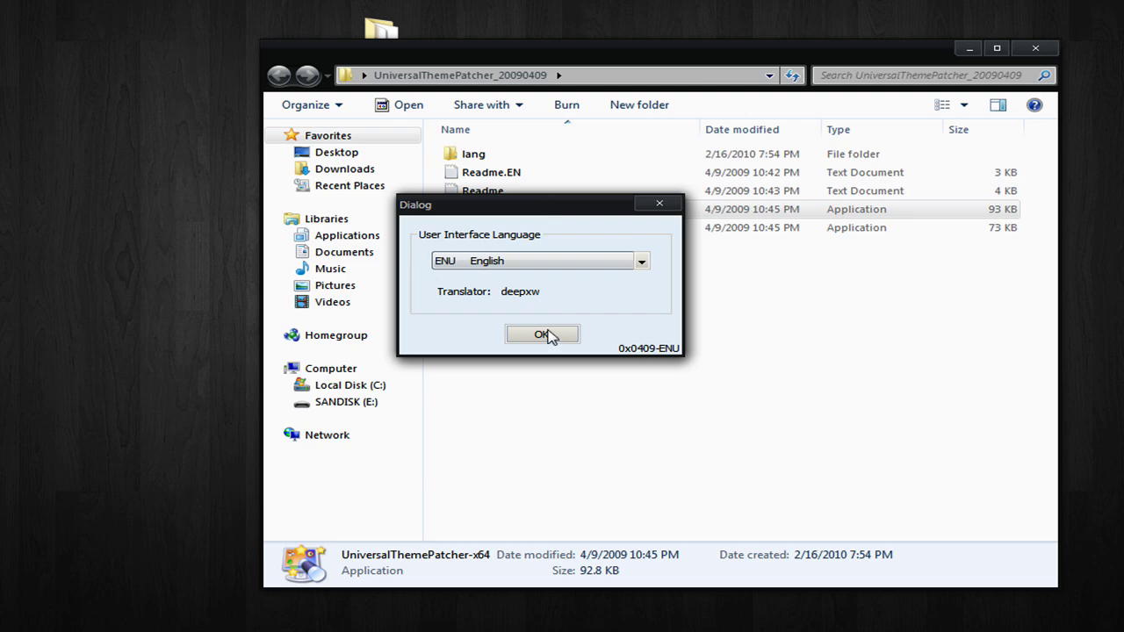
click(549, 260)
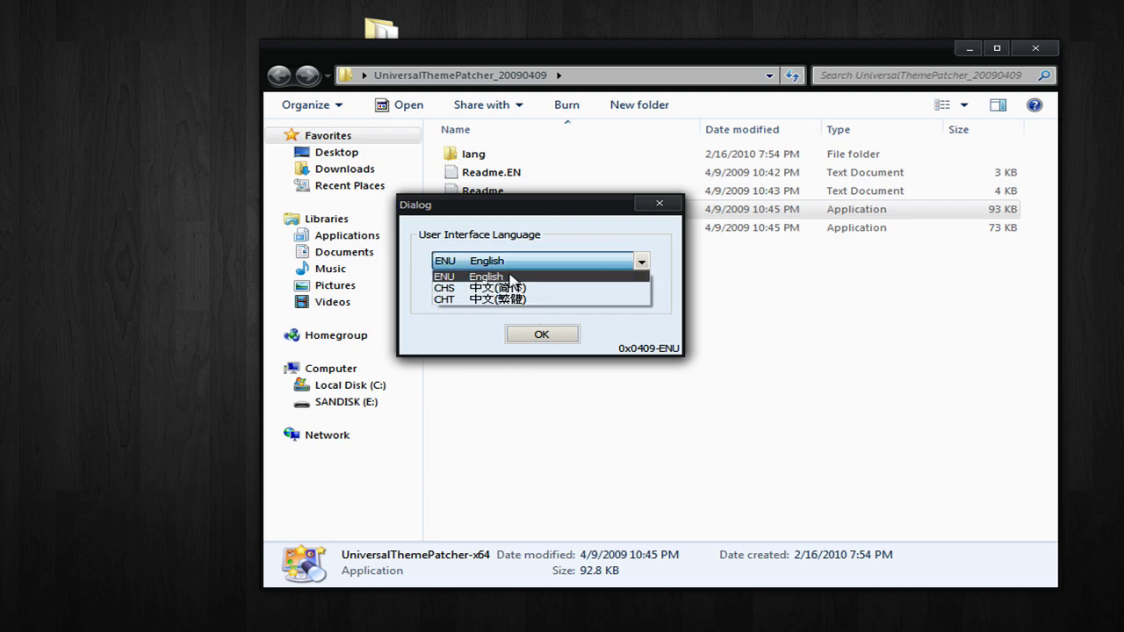
click(542, 333)
click(542, 334)
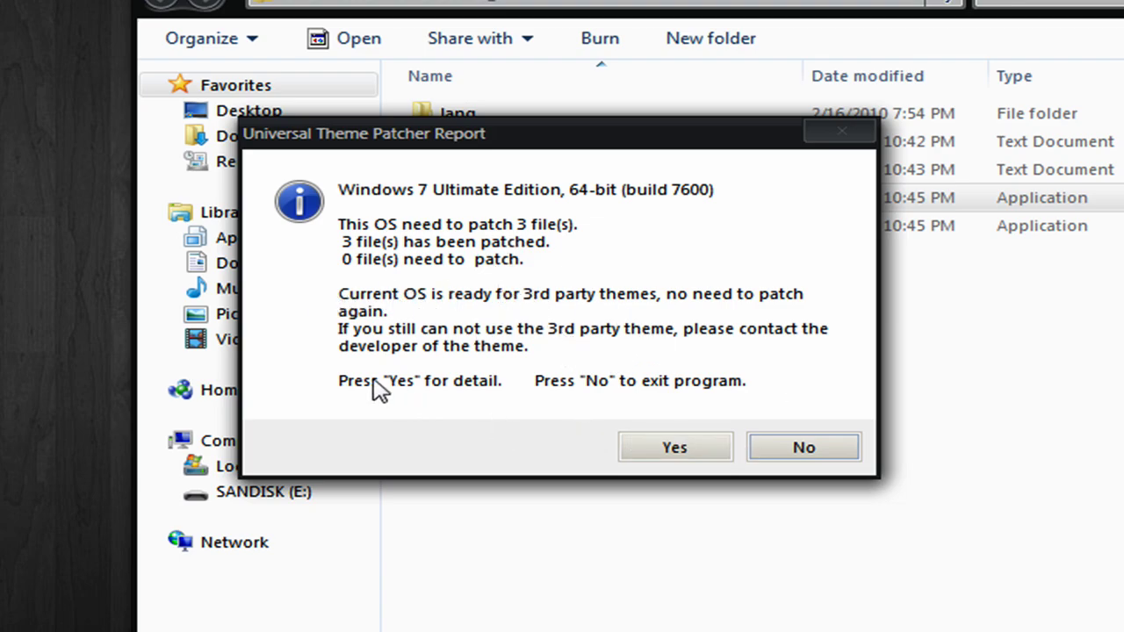
Step: Check that themeservice.dll, themeui.dll and uxtheme.dll show as patched, then close the patcher
click(675, 448)
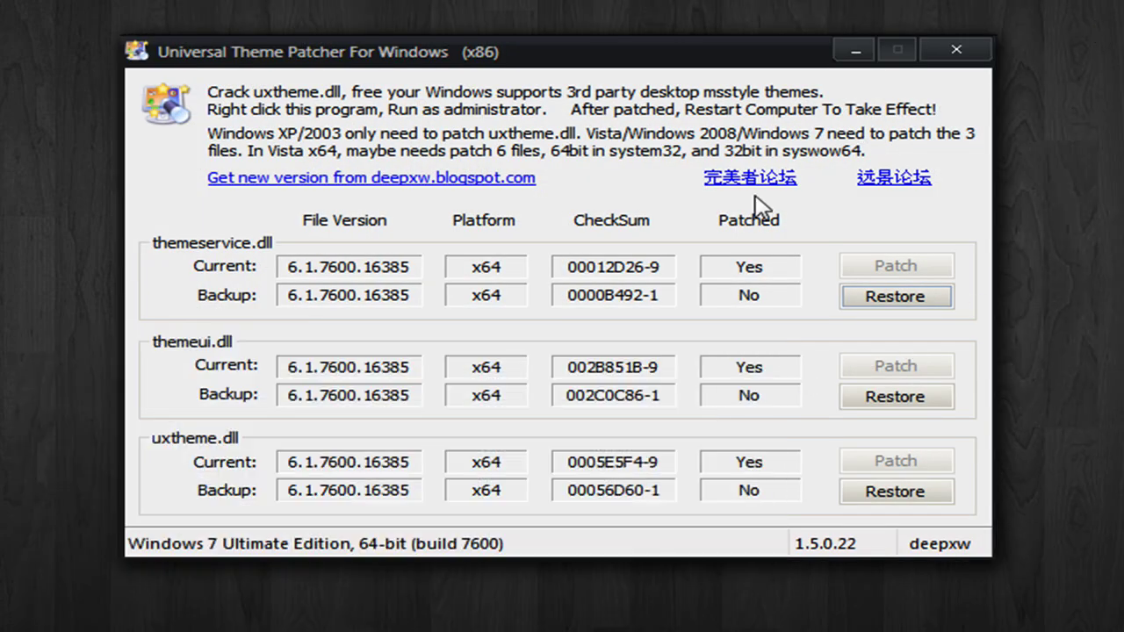
drag(608, 59, 702, 101)
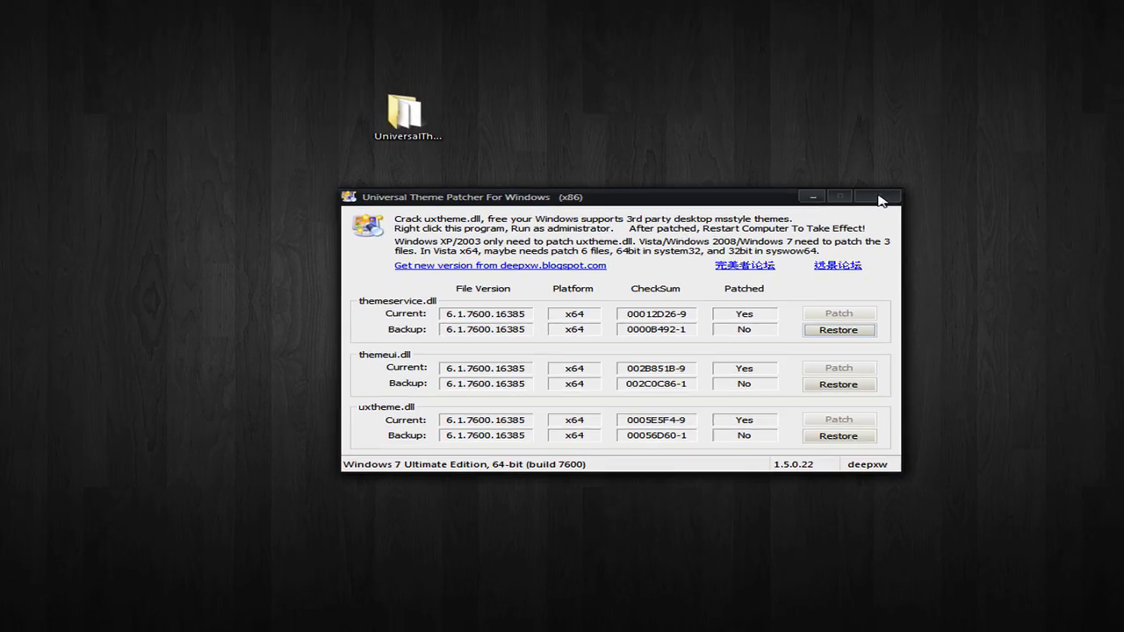
click(1050, 94)
Step: Bring Firefox back, close the FileKeeper tab and clear the finished downloads list
click(70, 625)
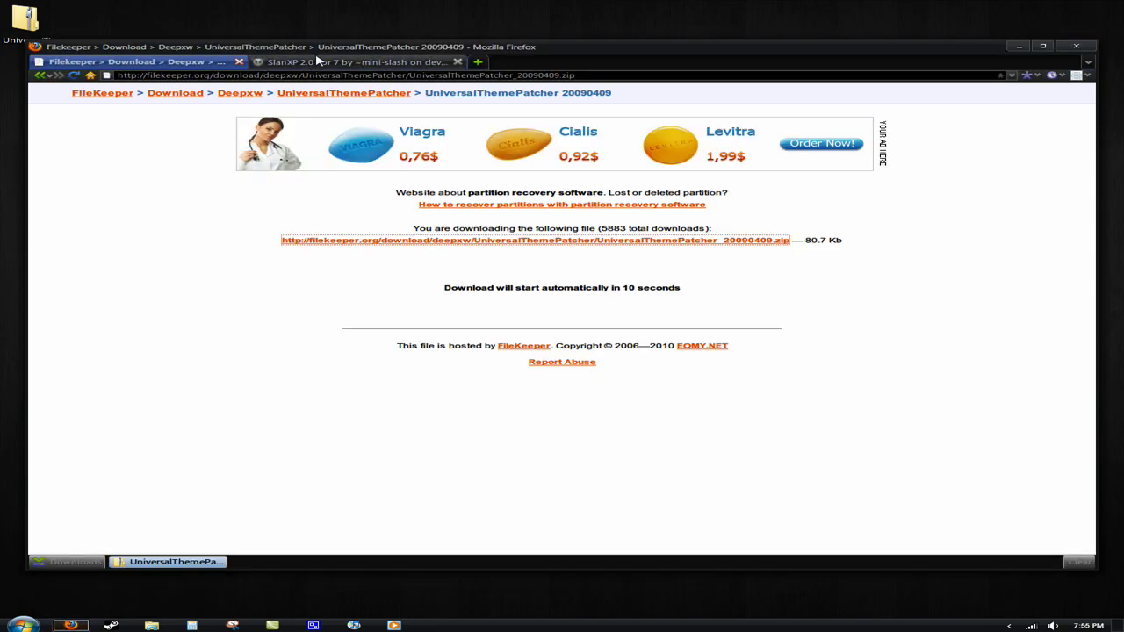
click(238, 62)
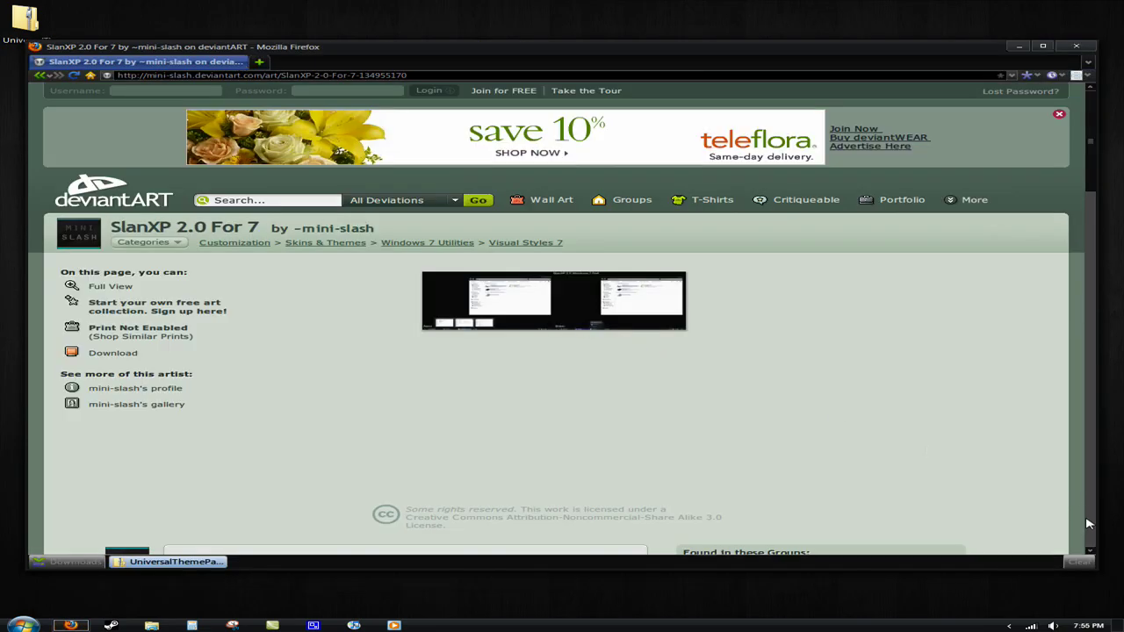
click(1079, 562)
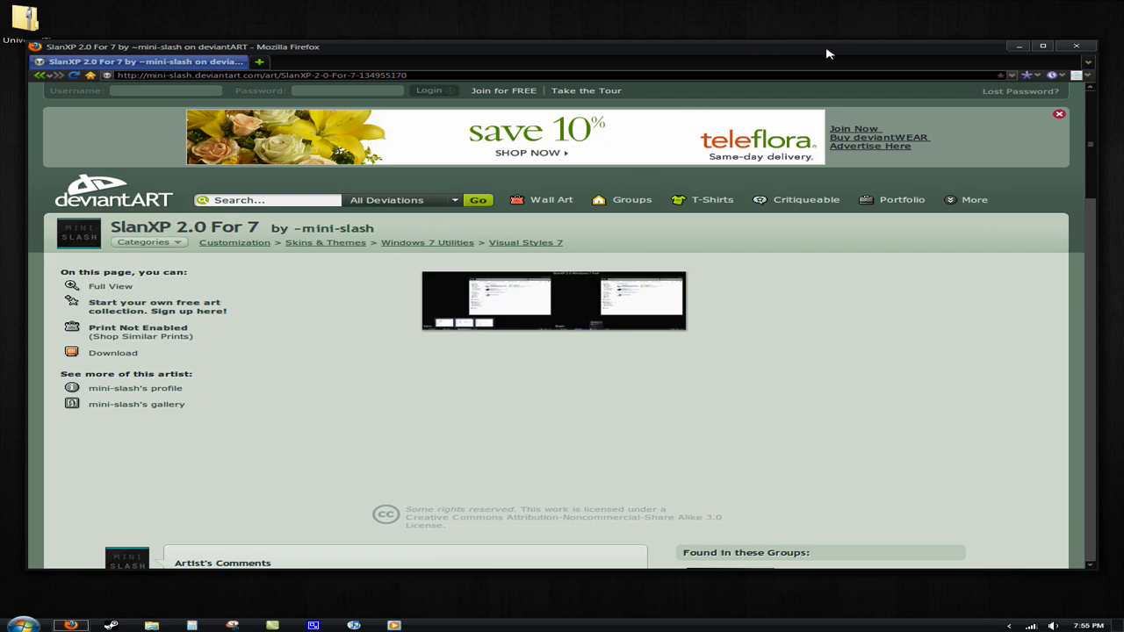
Step: Download and save the SlanXP 2.0 For 7 zip from its deviantART page
click(22, 625)
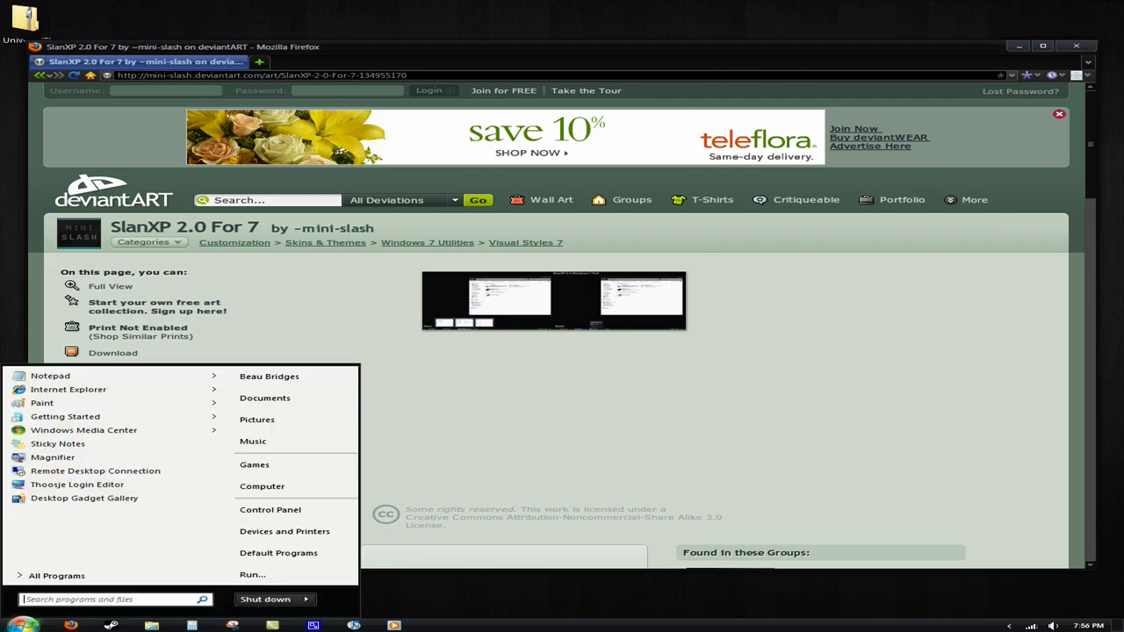
click(490, 468)
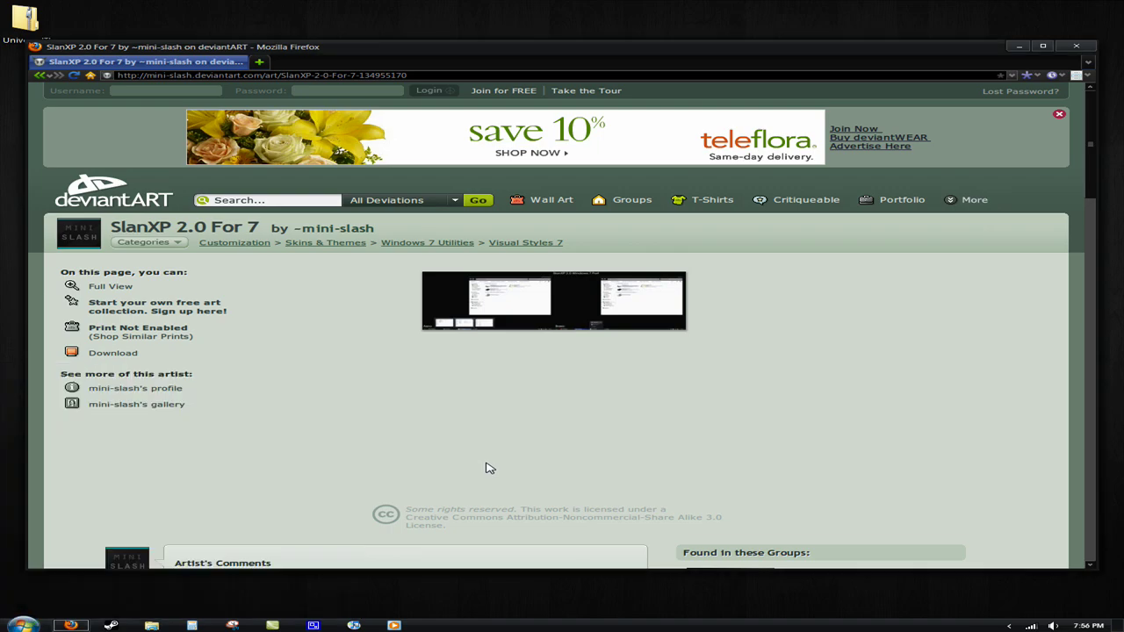
click(127, 353)
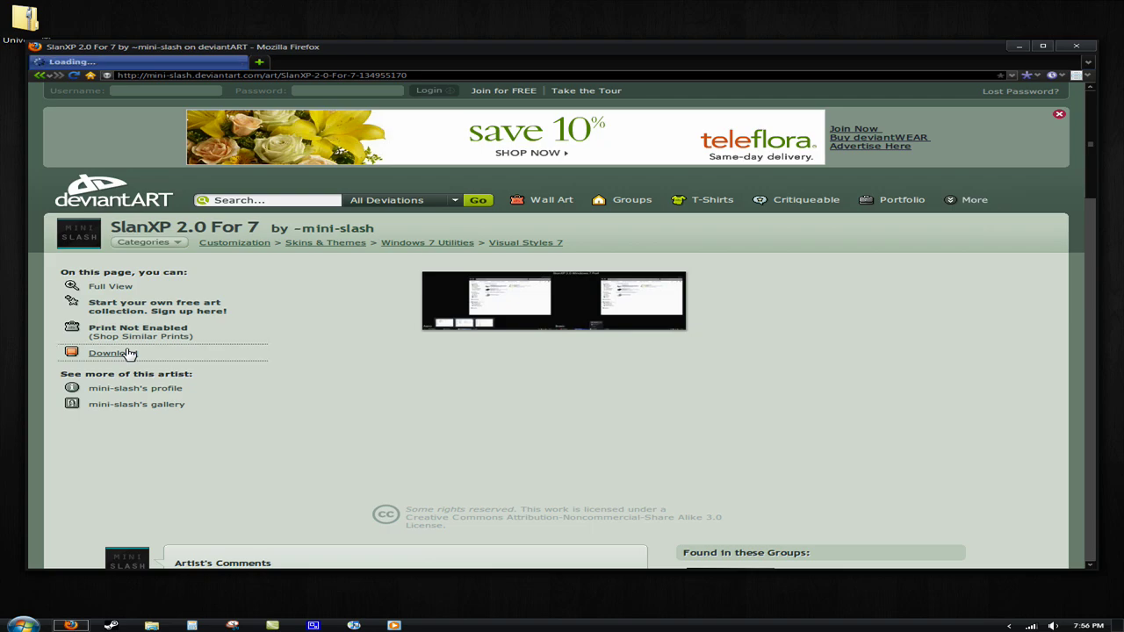
click(613, 546)
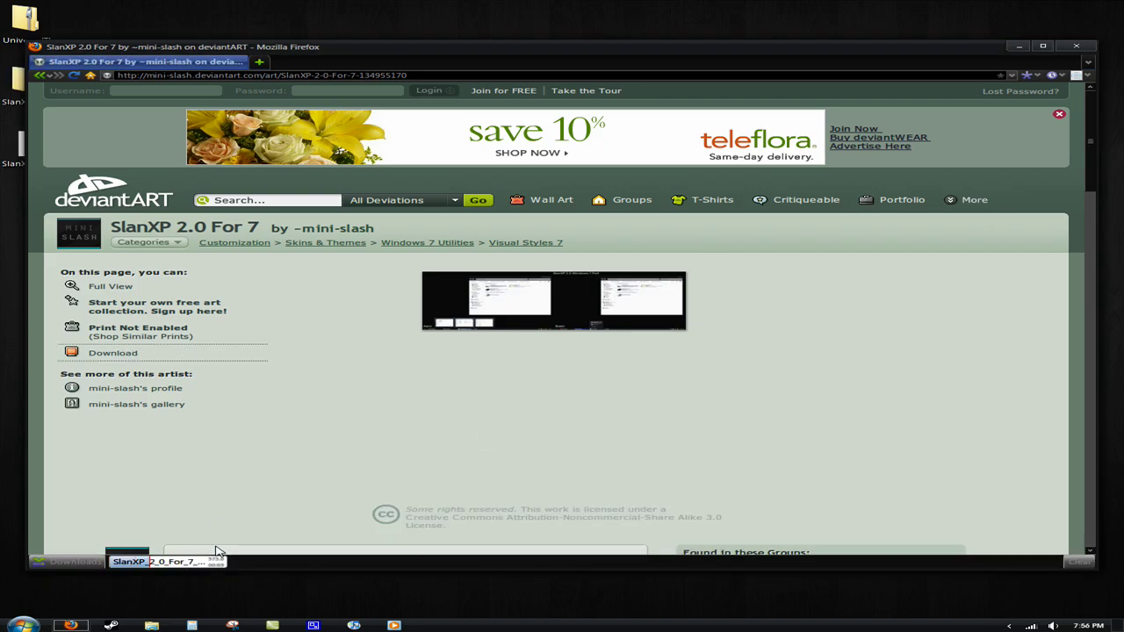
mouse_move(200, 568)
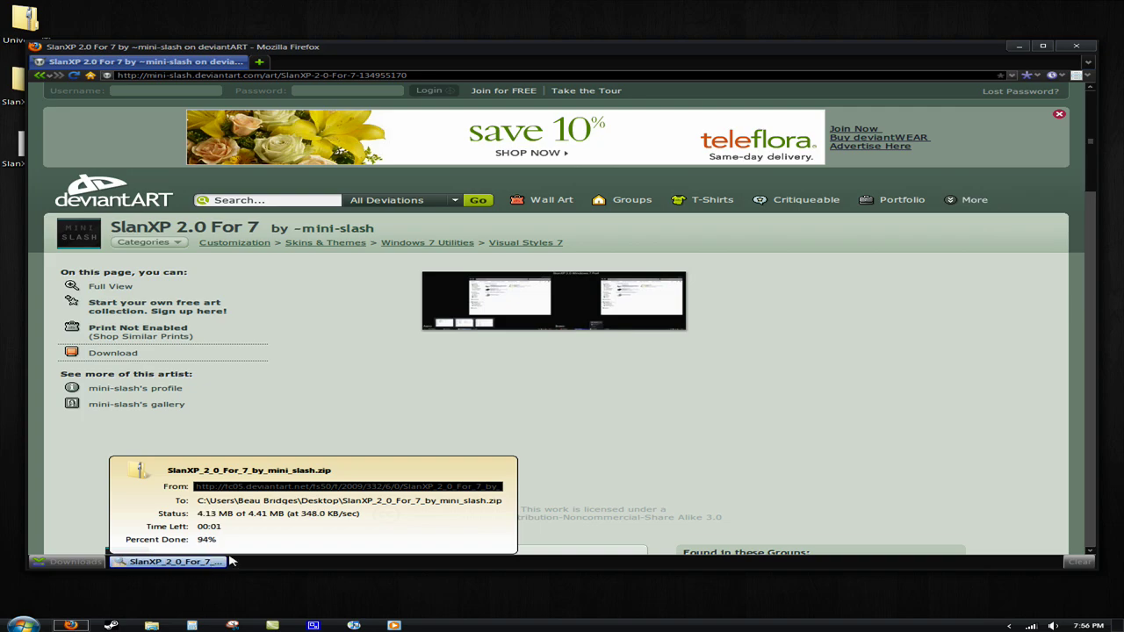
Step: Extract SlanXP_2_0_For_7_by_mini_slash.zip onto the desktop with 7-Zip Extract Here
click(1018, 46)
drag(40, 148, 173, 211)
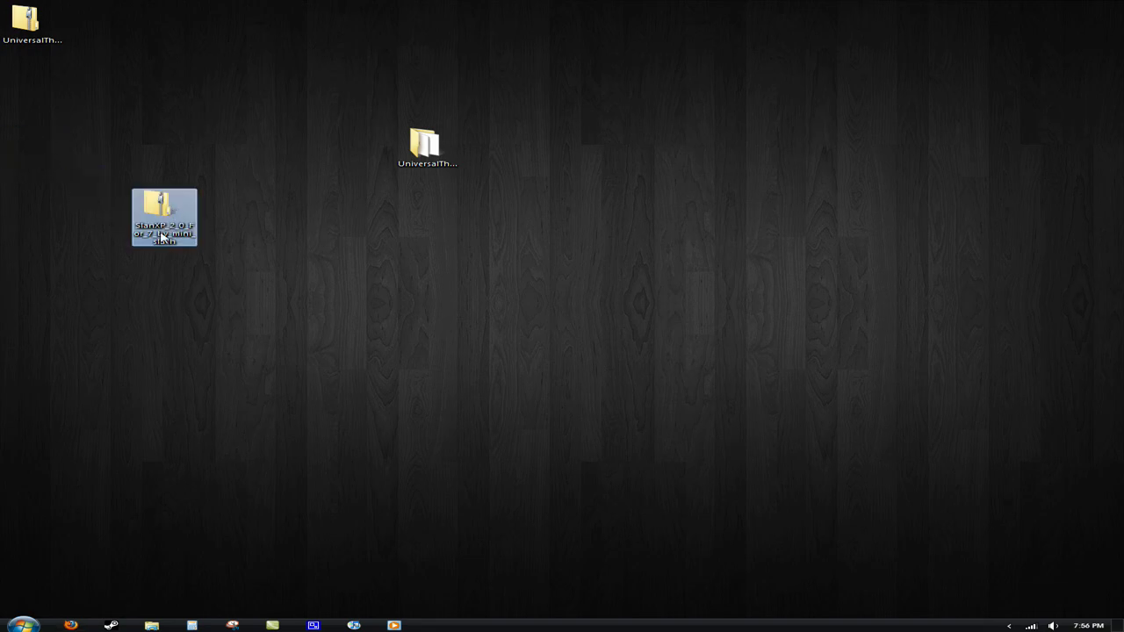
right_click(163, 235)
mouse_move(281, 277)
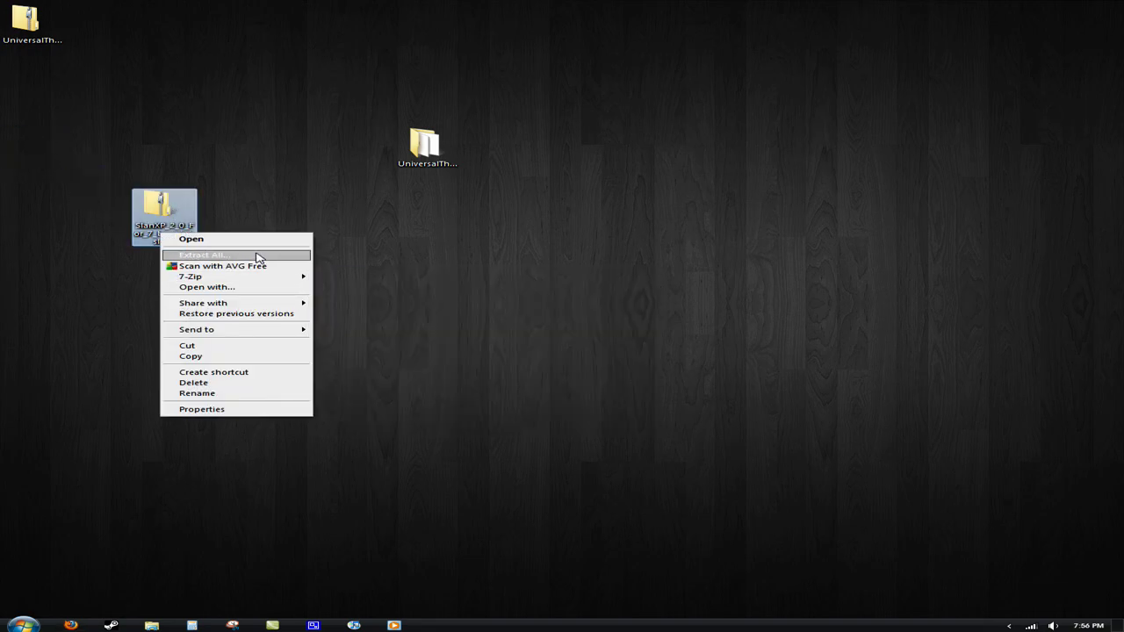
mouse_move(246, 276)
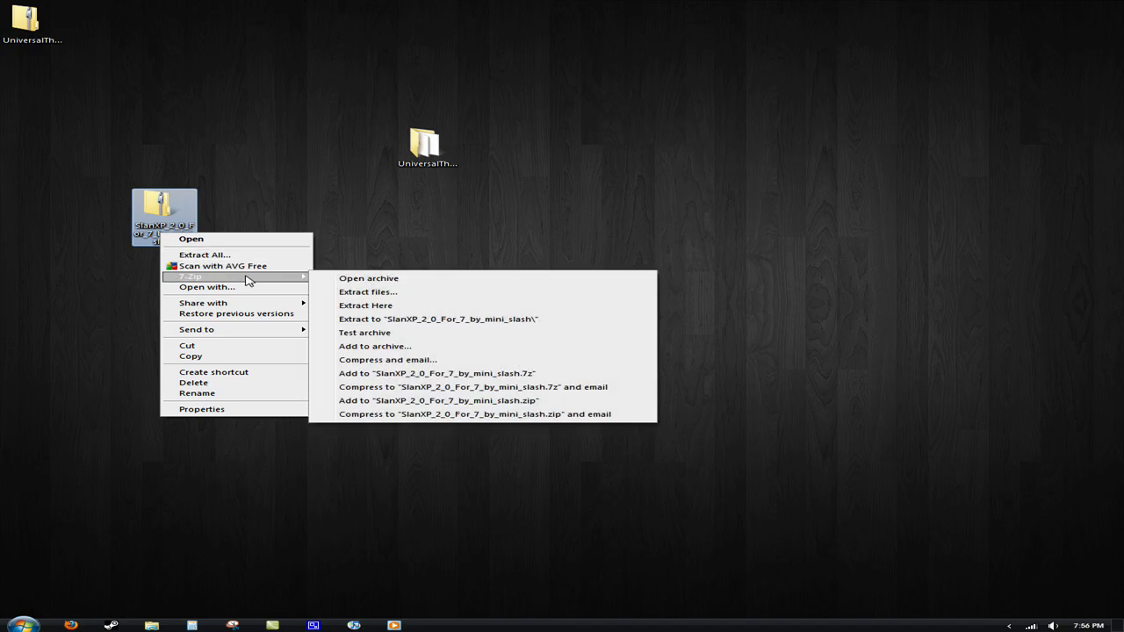
click(404, 306)
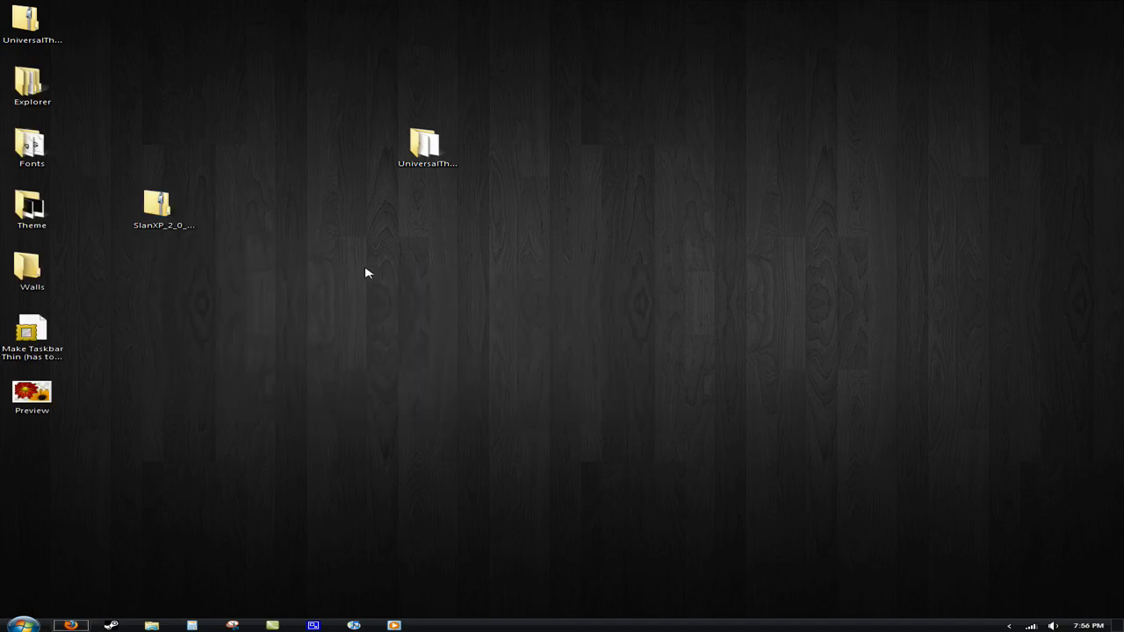
Step: Select the extracted desktop items, then pick out the Theme and Walls folders
click(158, 209)
drag(94, 63, 716, 410)
click(791, 277)
click(681, 210)
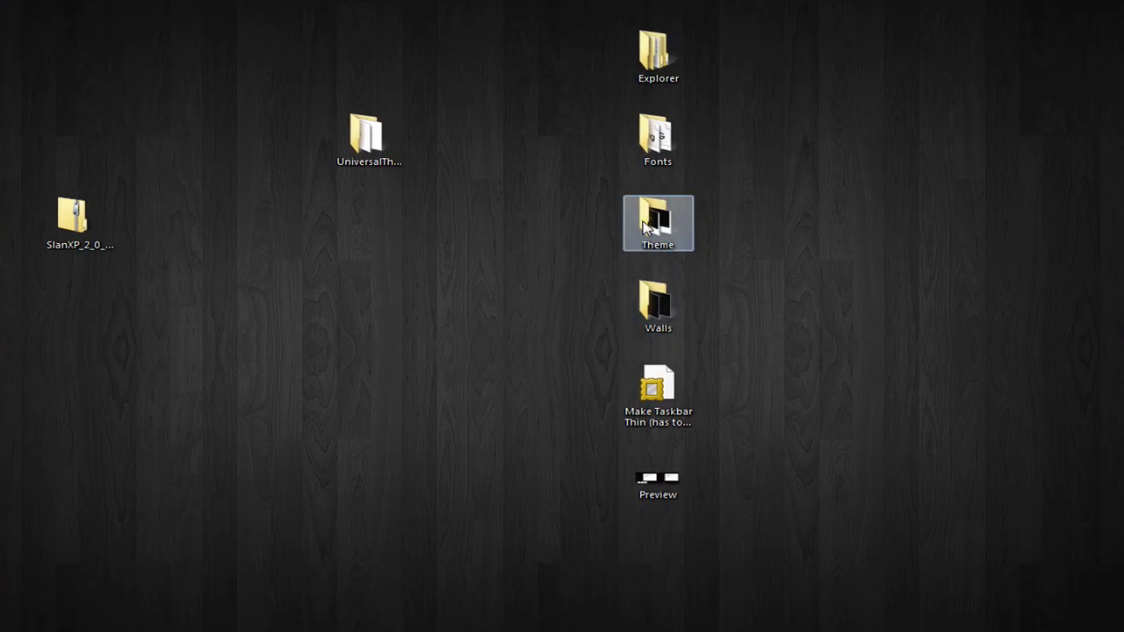
click(750, 283)
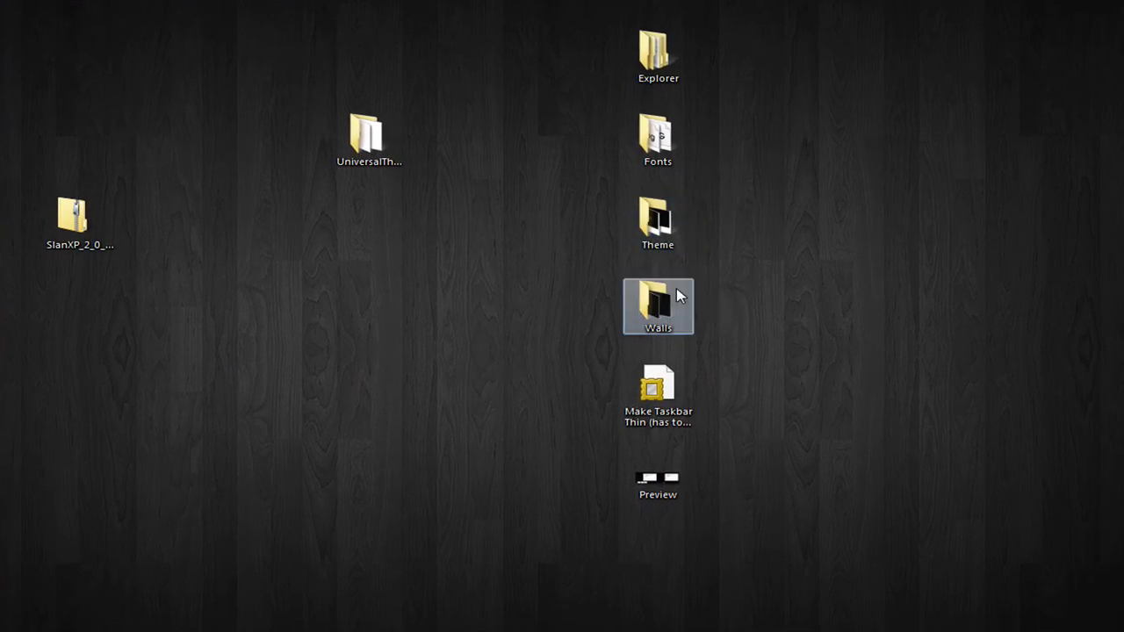
click(690, 316)
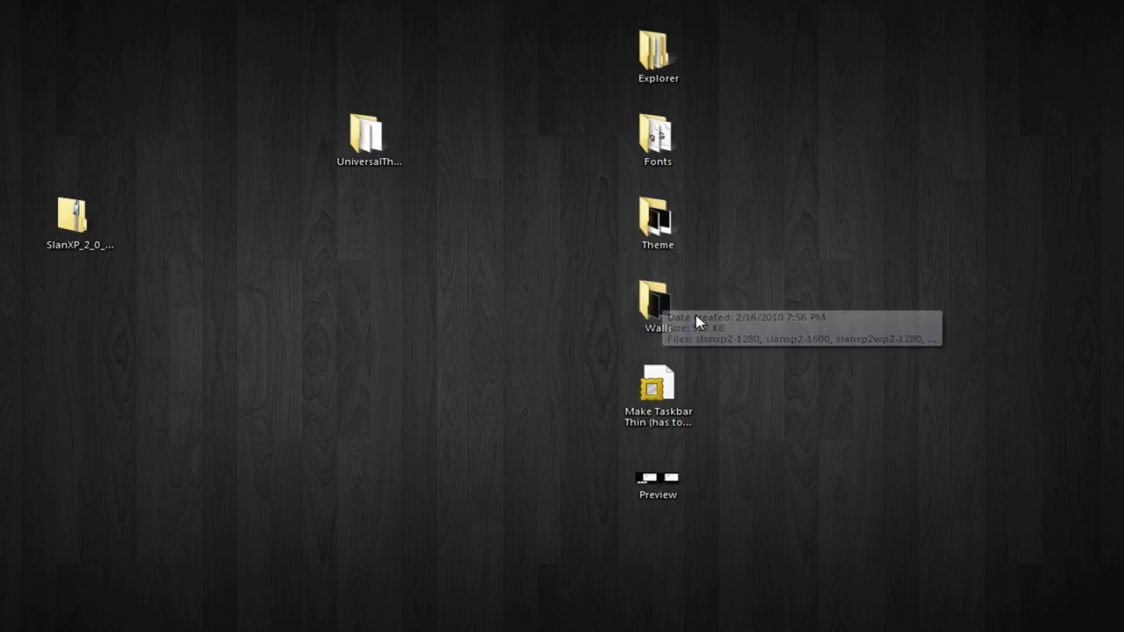
double_click(674, 132)
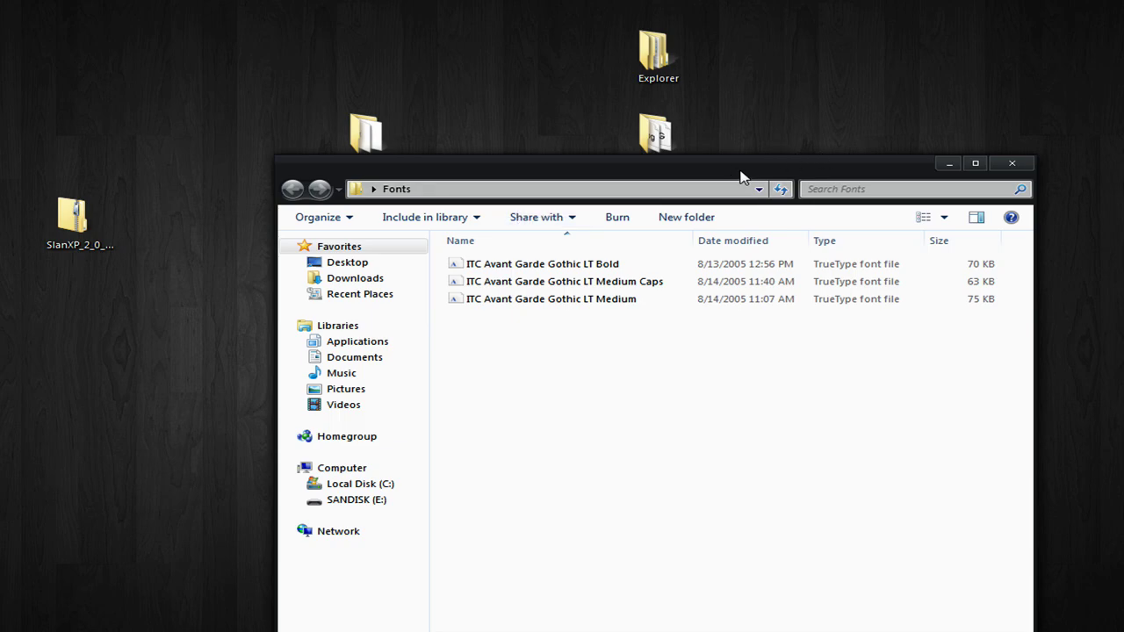
drag(740, 178, 607, 196)
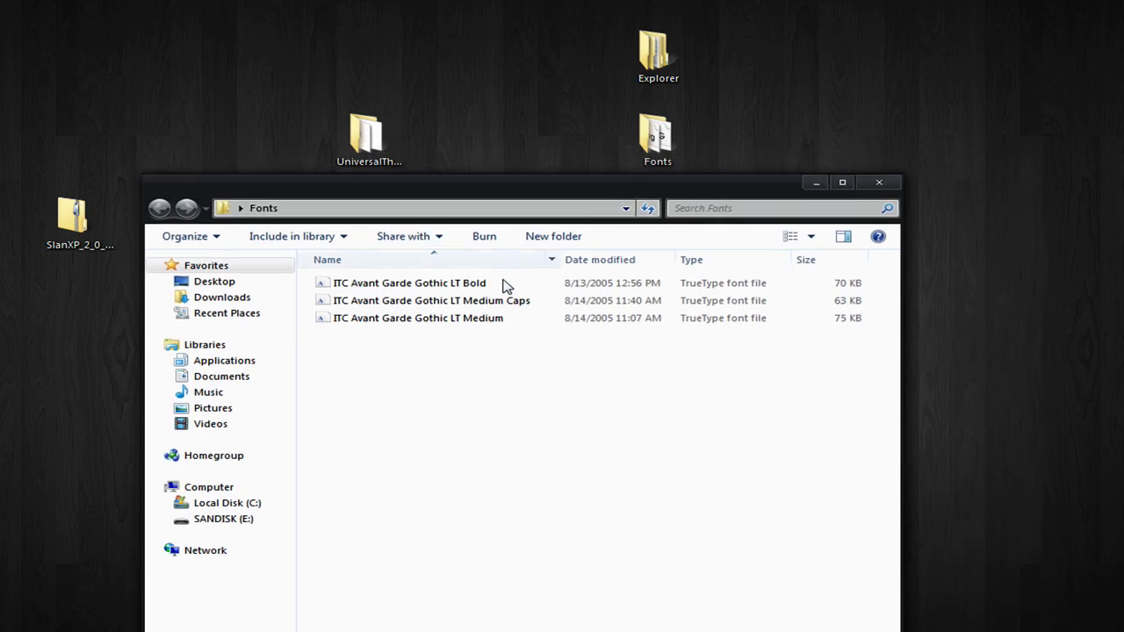
drag(436, 369, 514, 290)
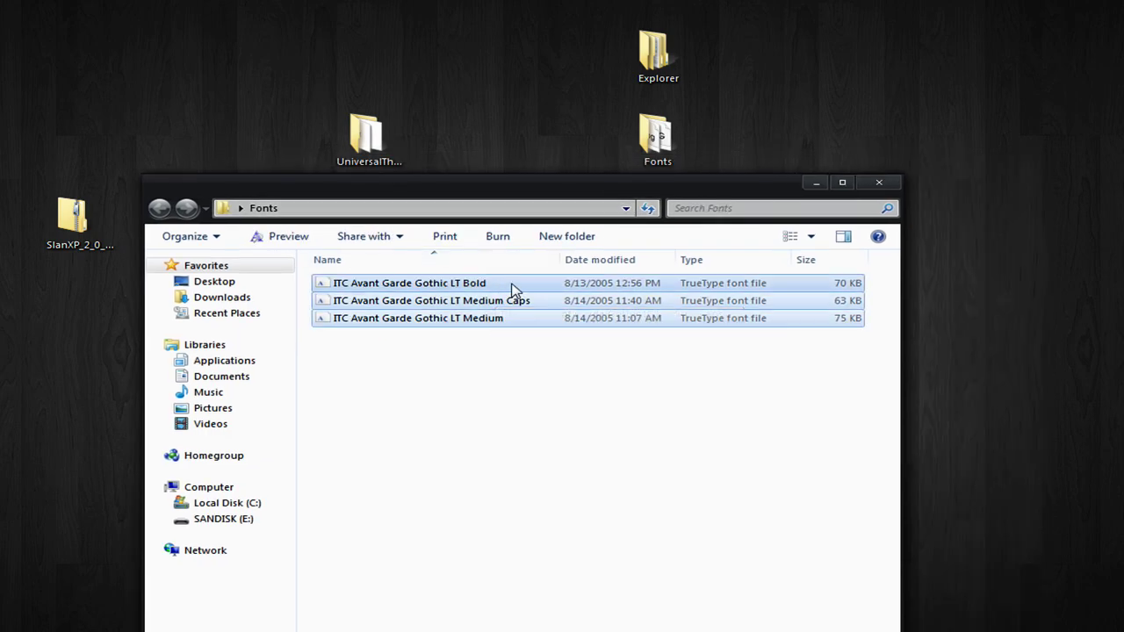
right_click(512, 285)
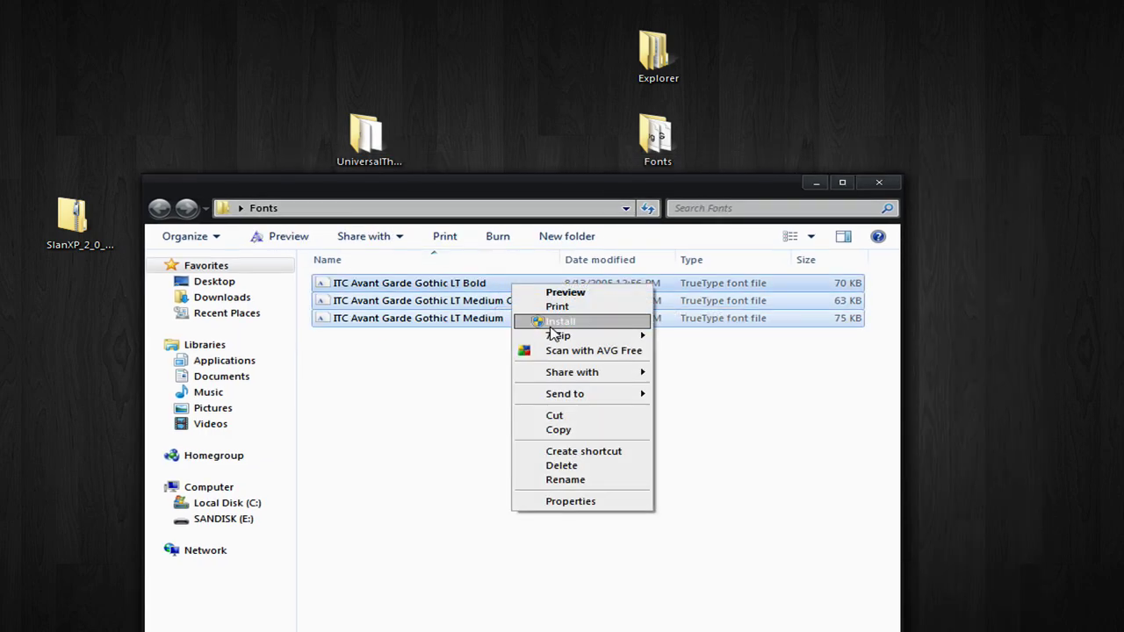
click(700, 371)
click(878, 183)
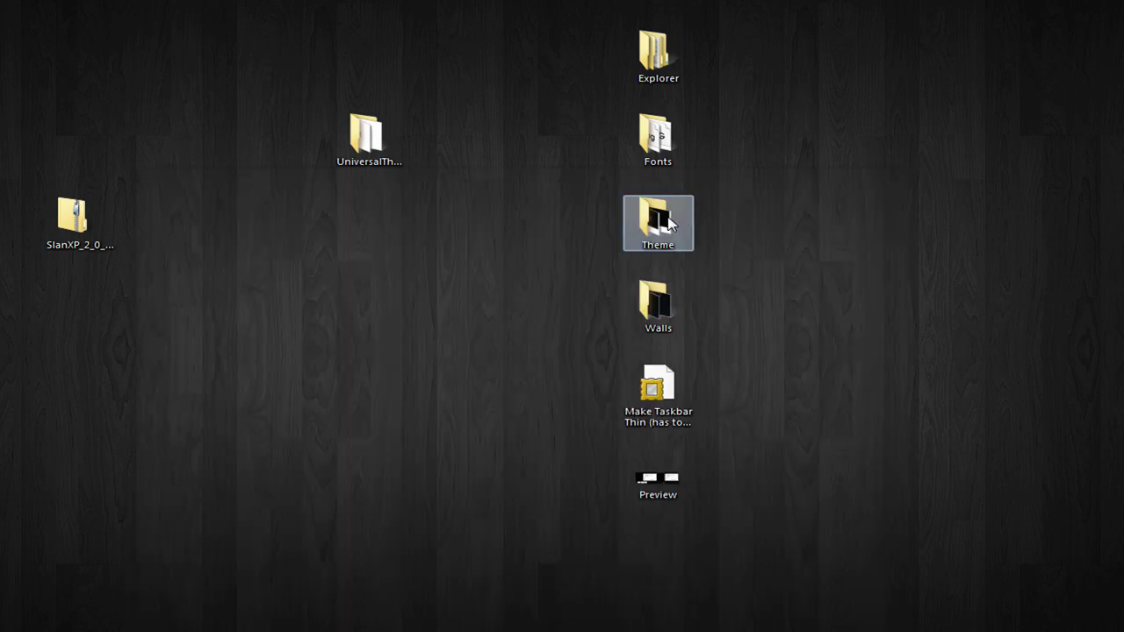
Step: Open and minimize the Theme folder, then pan around the full-screen preview and close it
double_click(665, 220)
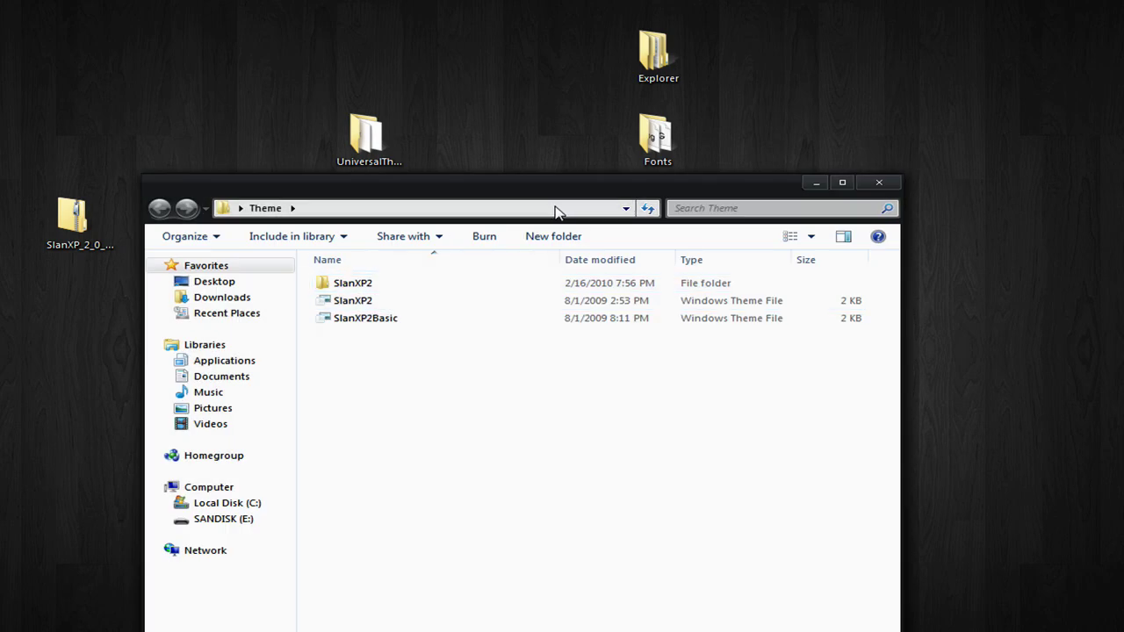
click(815, 183)
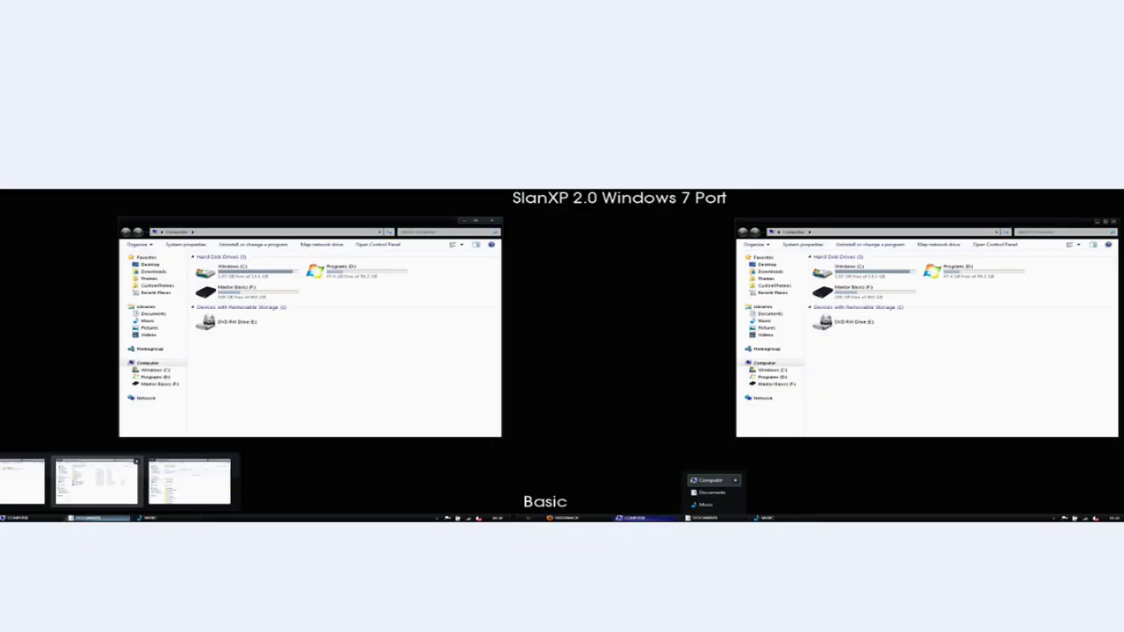
scroll(365, 390, up, 3)
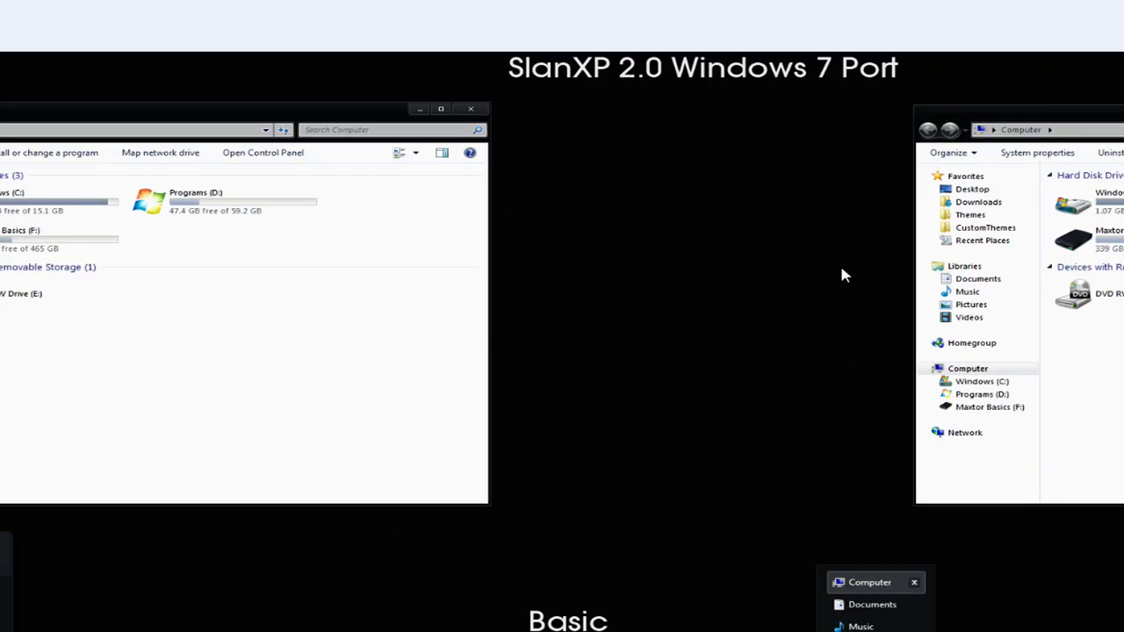
drag(842, 276, 515, 281)
drag(873, 259, 587, 267)
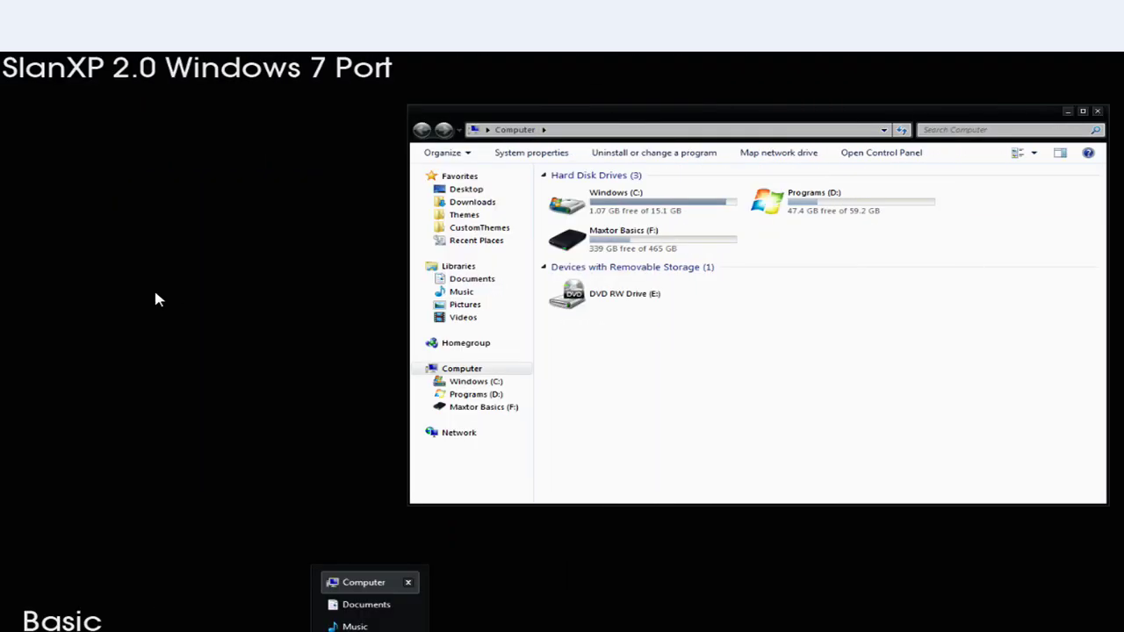
drag(913, 343, 606, 342)
key(Escape)
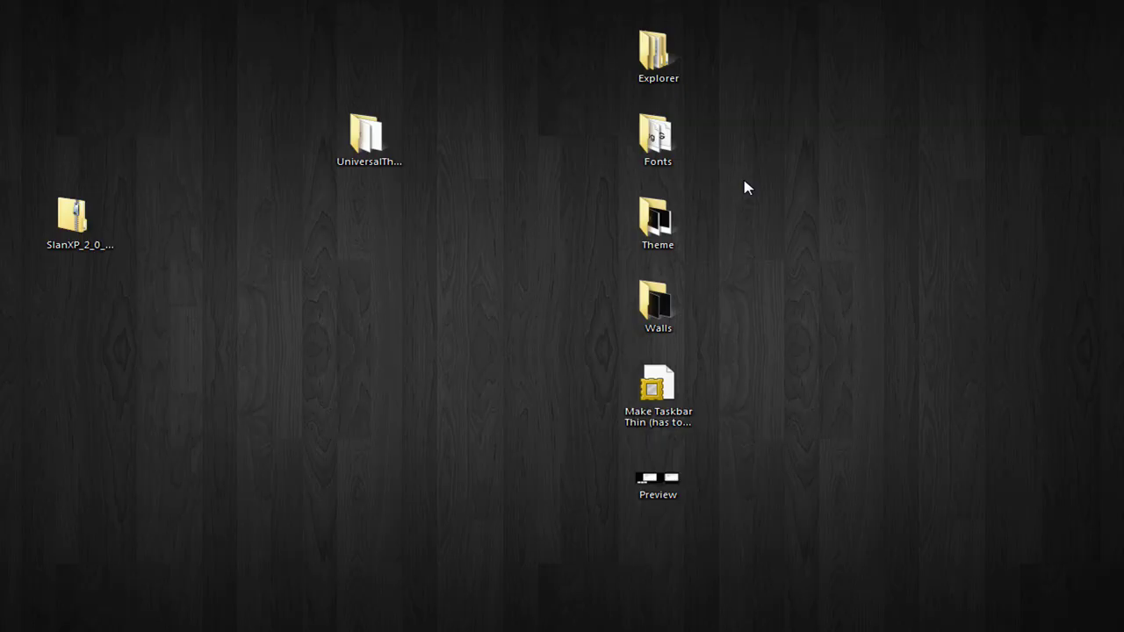
Step: Reopen Theme, look inside the SlanXP2 subfolder, then select and deselect the SlanXP2 theme files
double_click(660, 219)
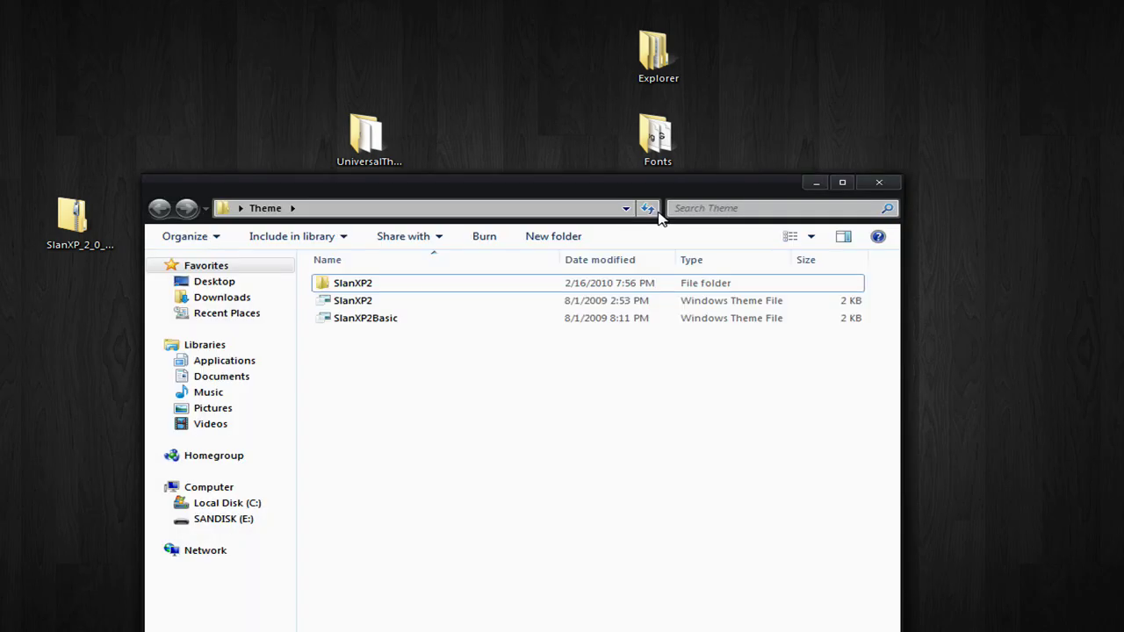
double_click(416, 286)
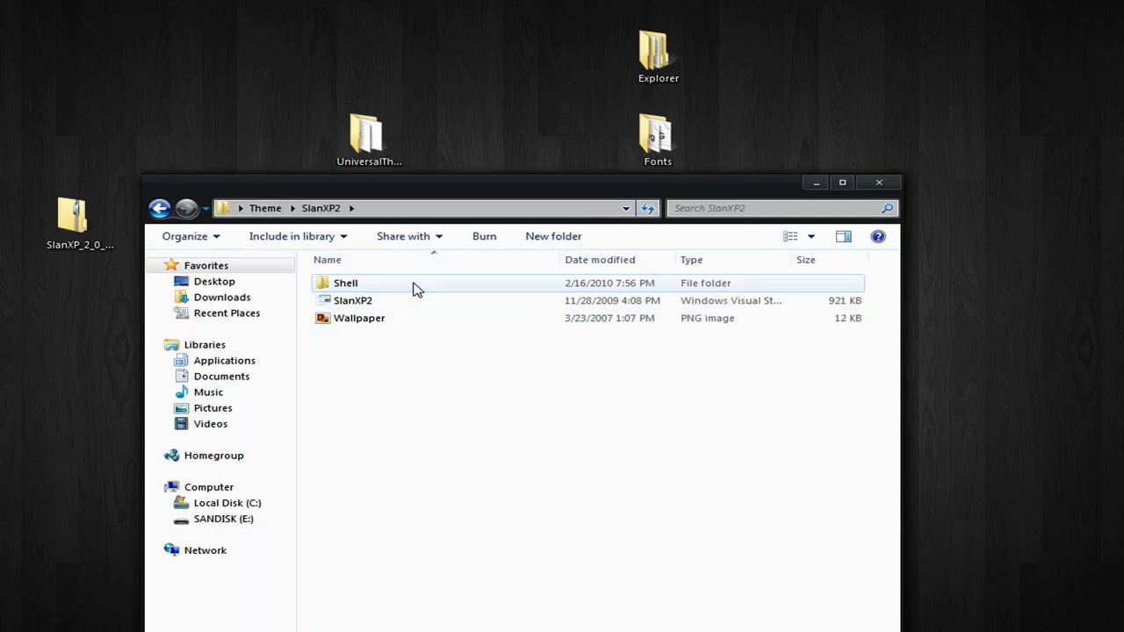
click(159, 208)
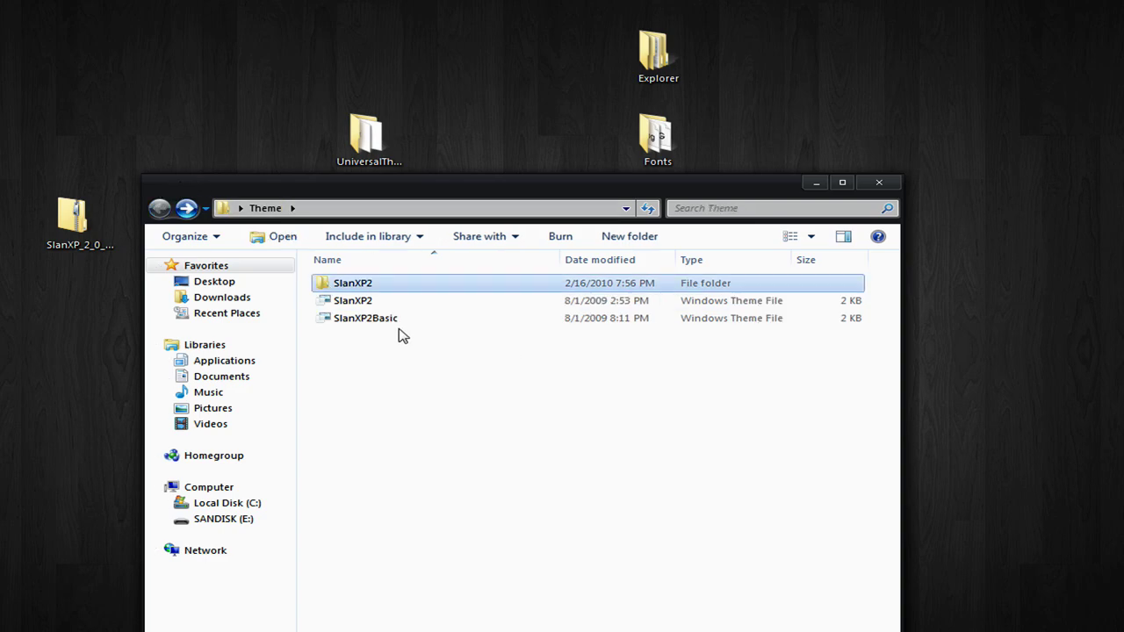
drag(369, 339, 365, 310)
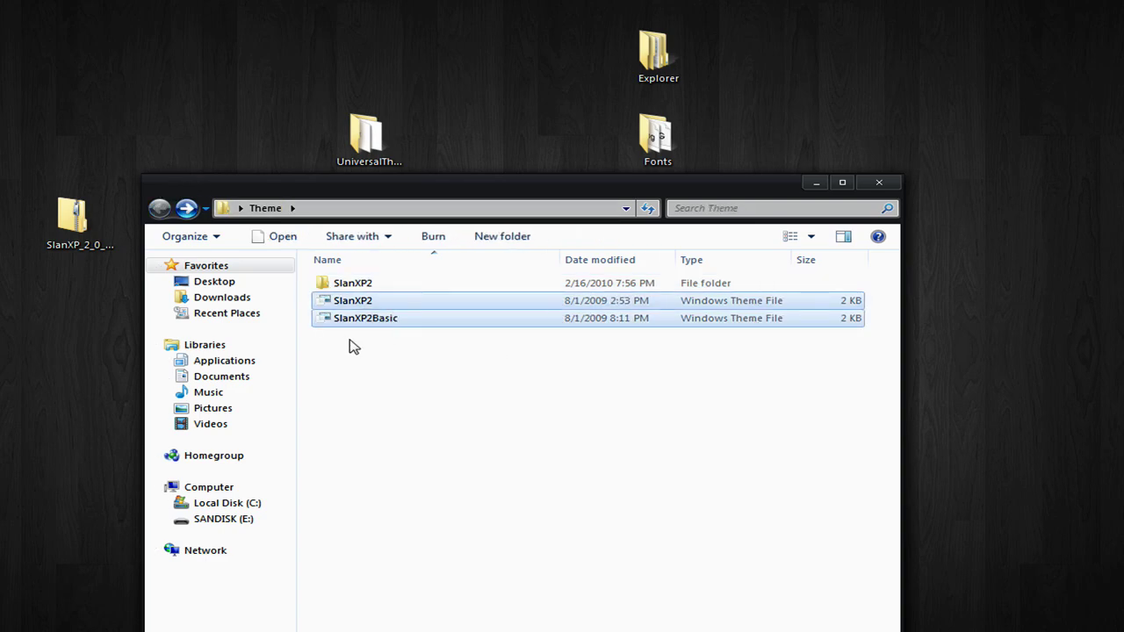
click(351, 345)
key(super)
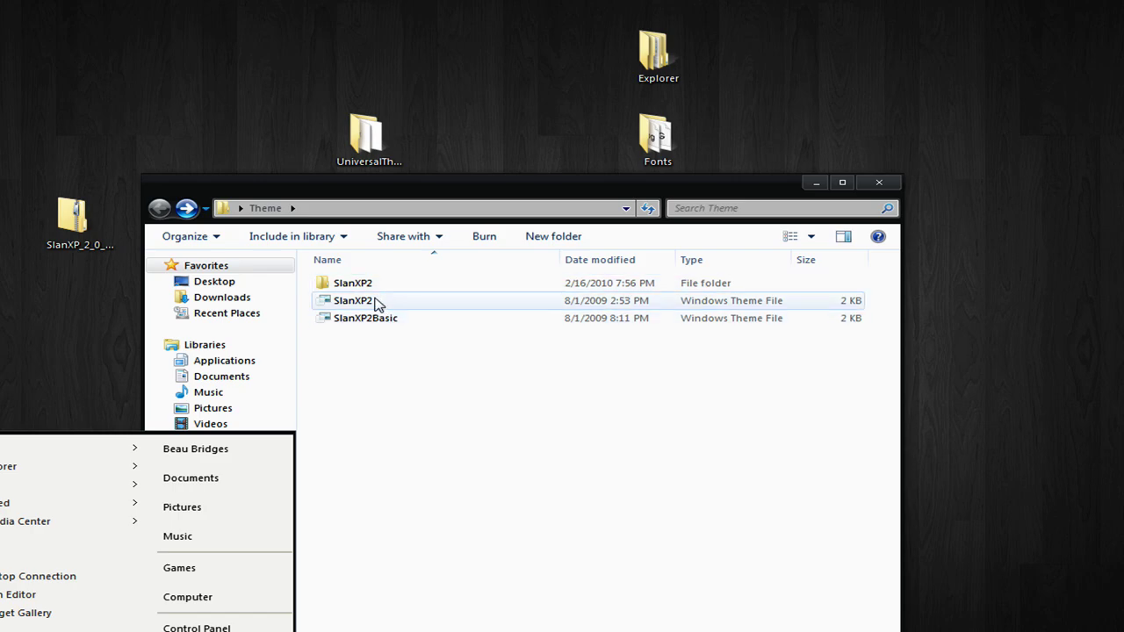
Step: Browse to C:\Windows\Resources\Themes and select the three SlanXP2 items to copy
click(231, 602)
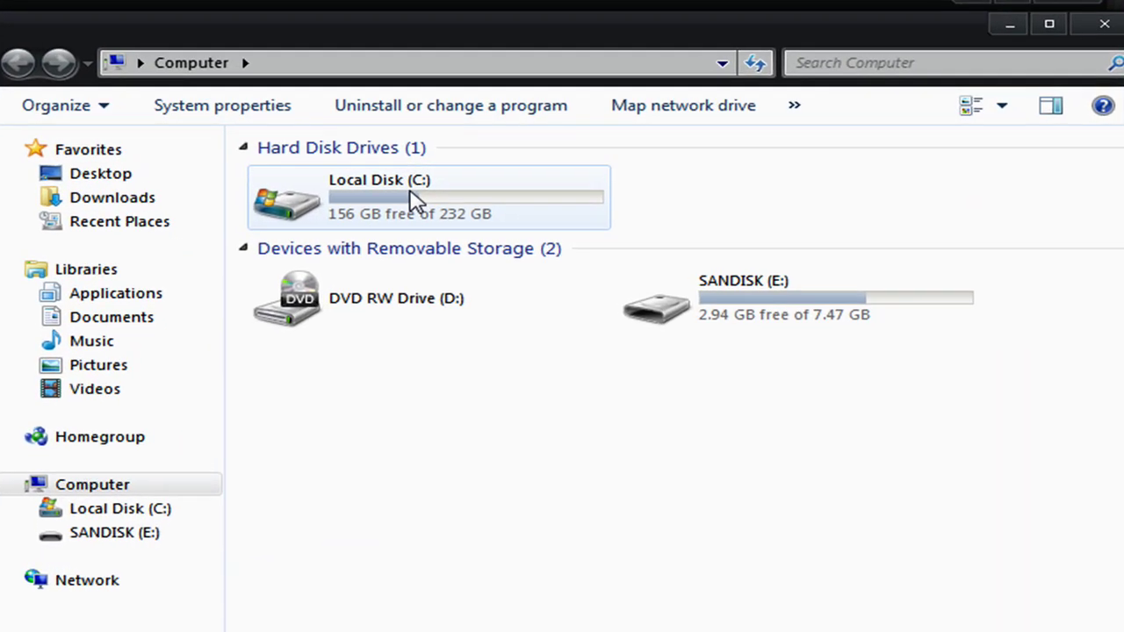
double_click(444, 314)
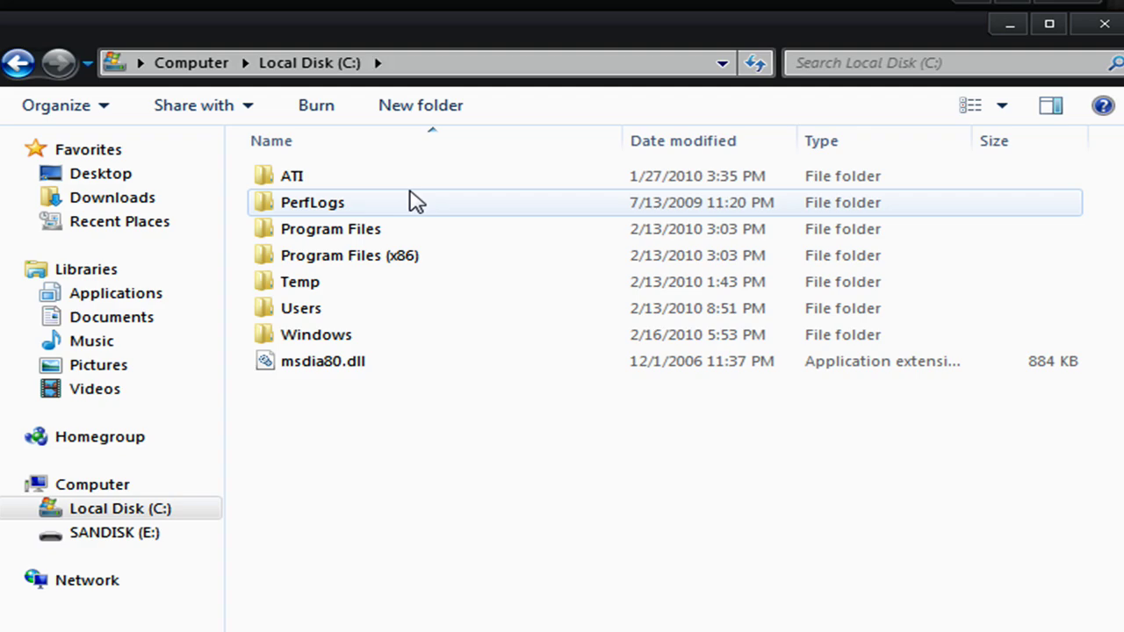
double_click(360, 340)
scroll(371, 337, down, 9)
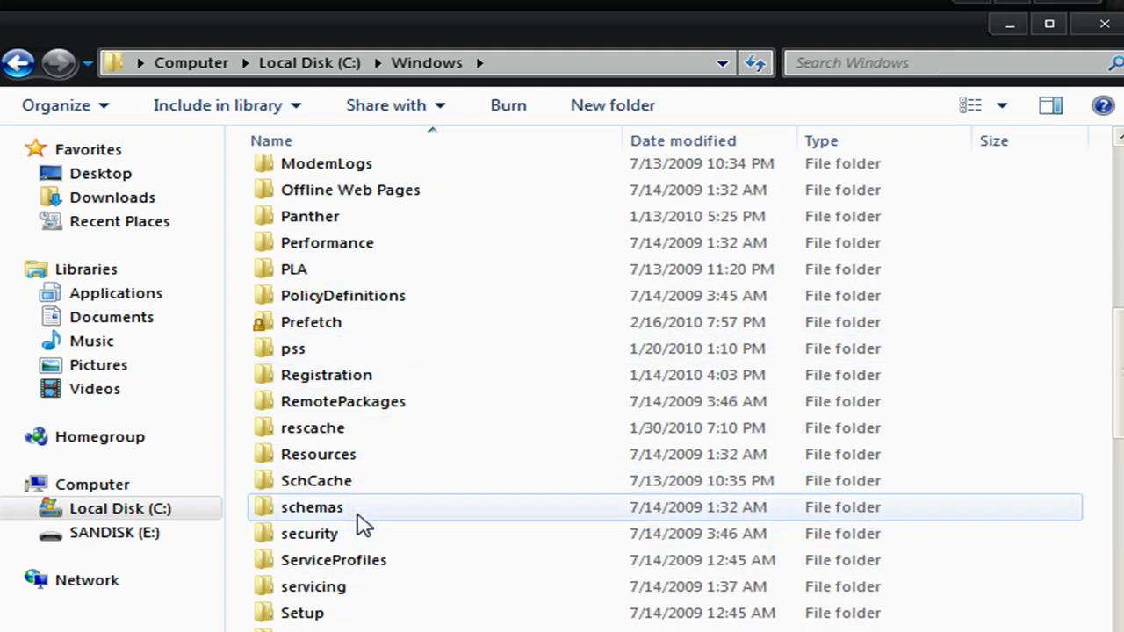
scroll(356, 545, down, 1)
scroll(356, 534, up, 1)
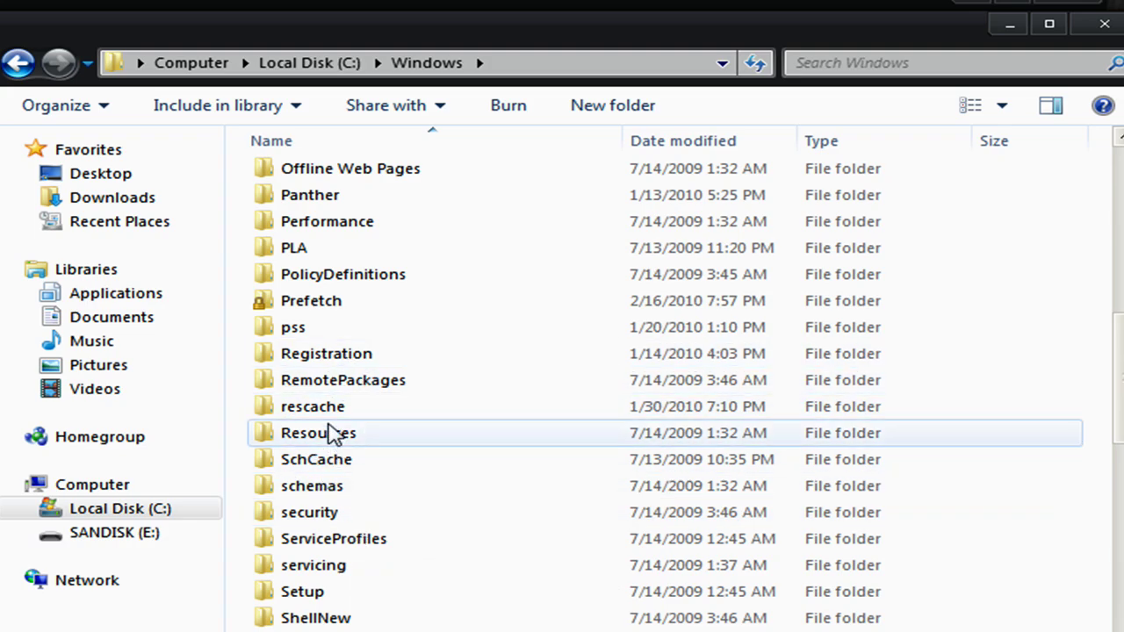
double_click(326, 434)
double_click(333, 211)
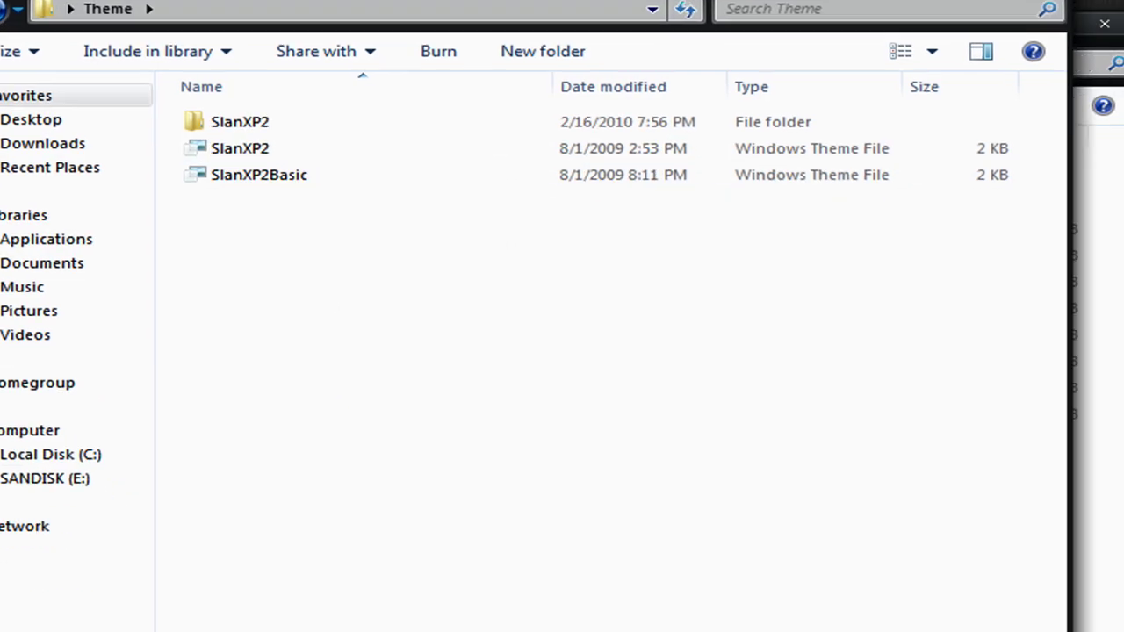
drag(242, 217, 295, 123)
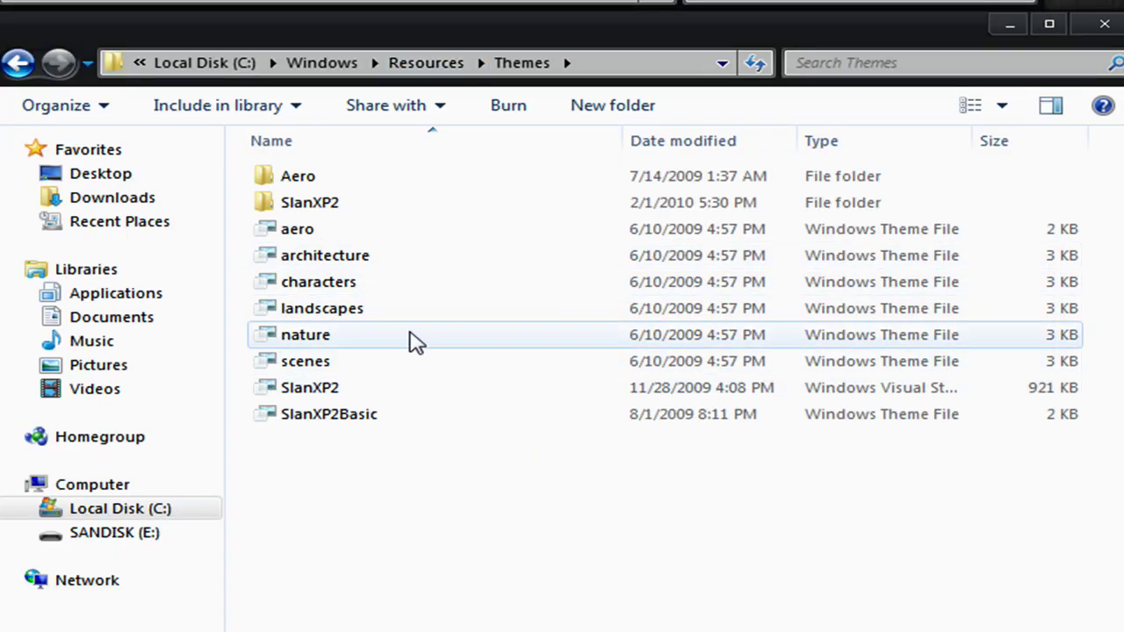
double_click(322, 394)
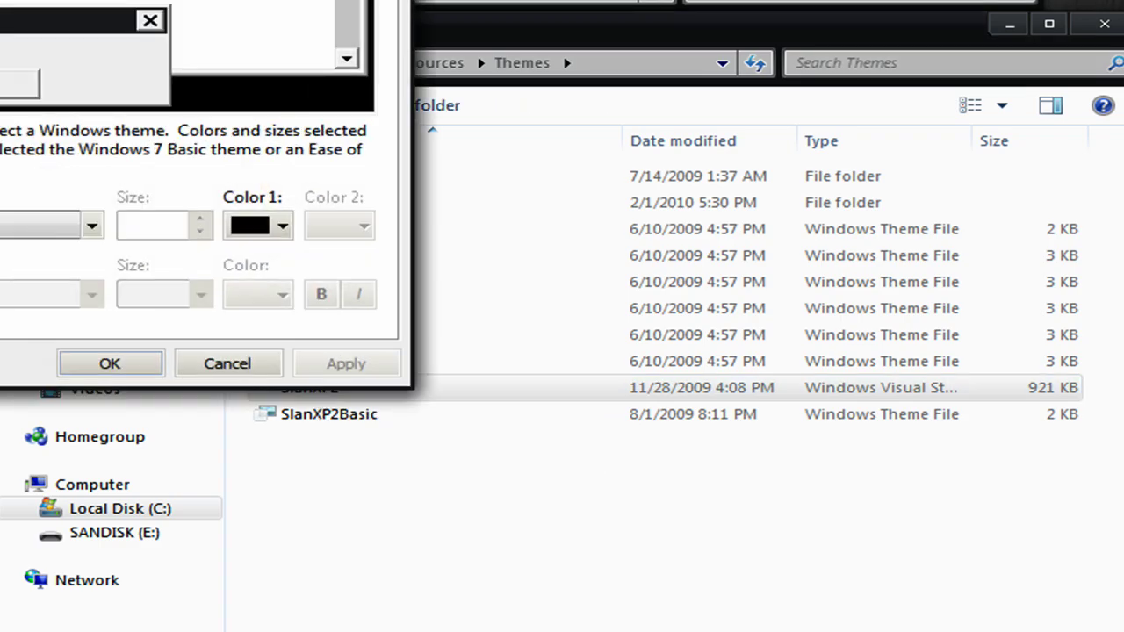
double_click(289, 201)
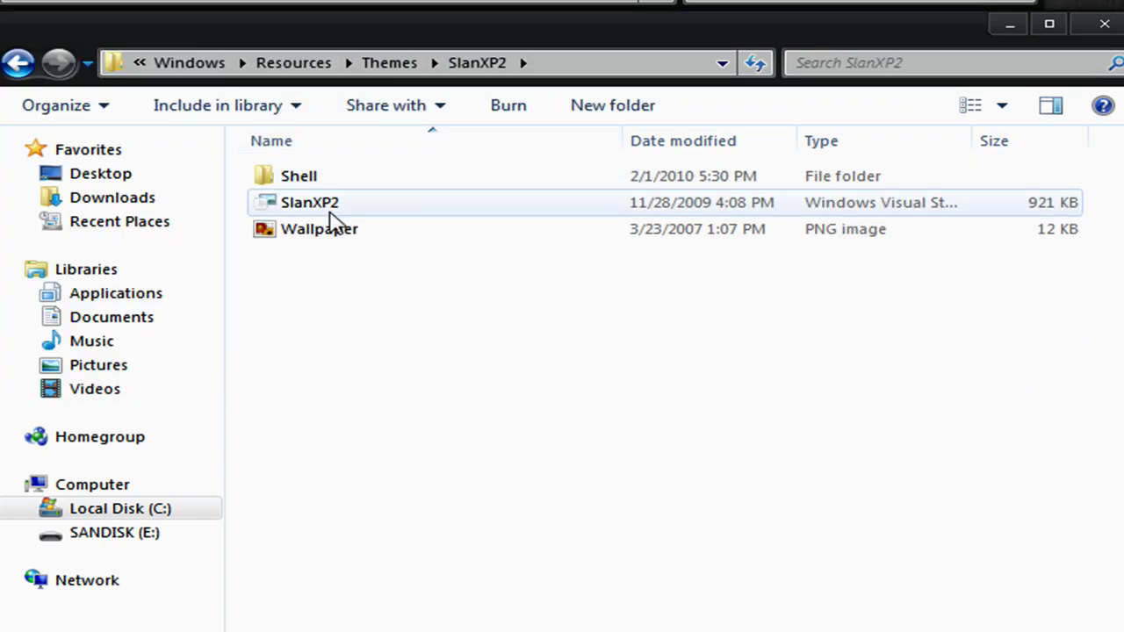
double_click(335, 207)
key(Escape)
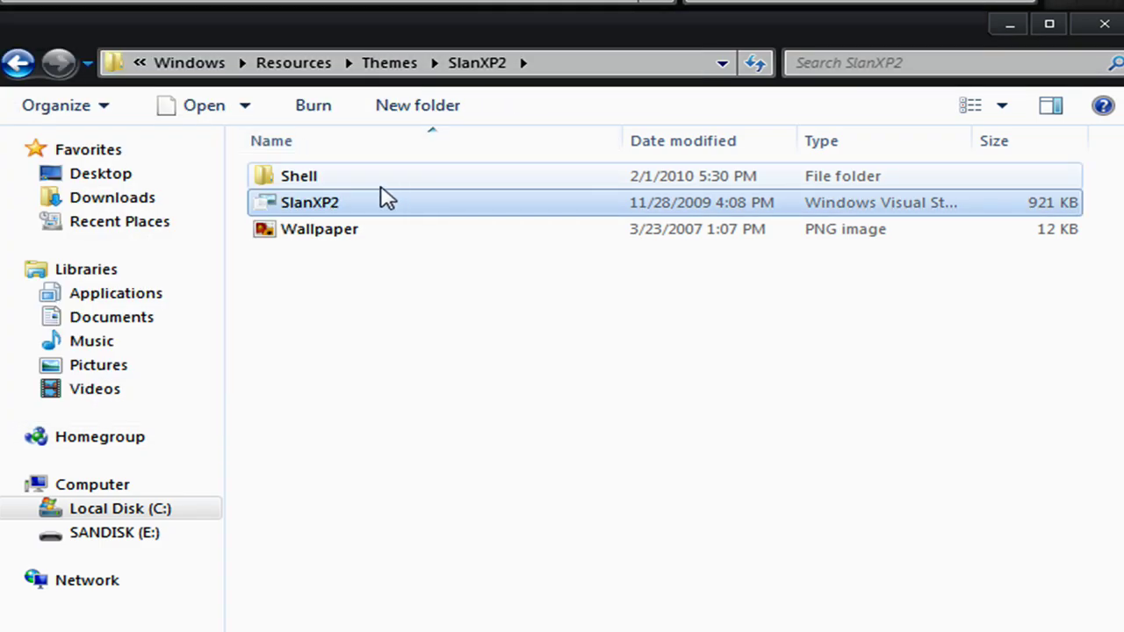
double_click(354, 180)
double_click(355, 181)
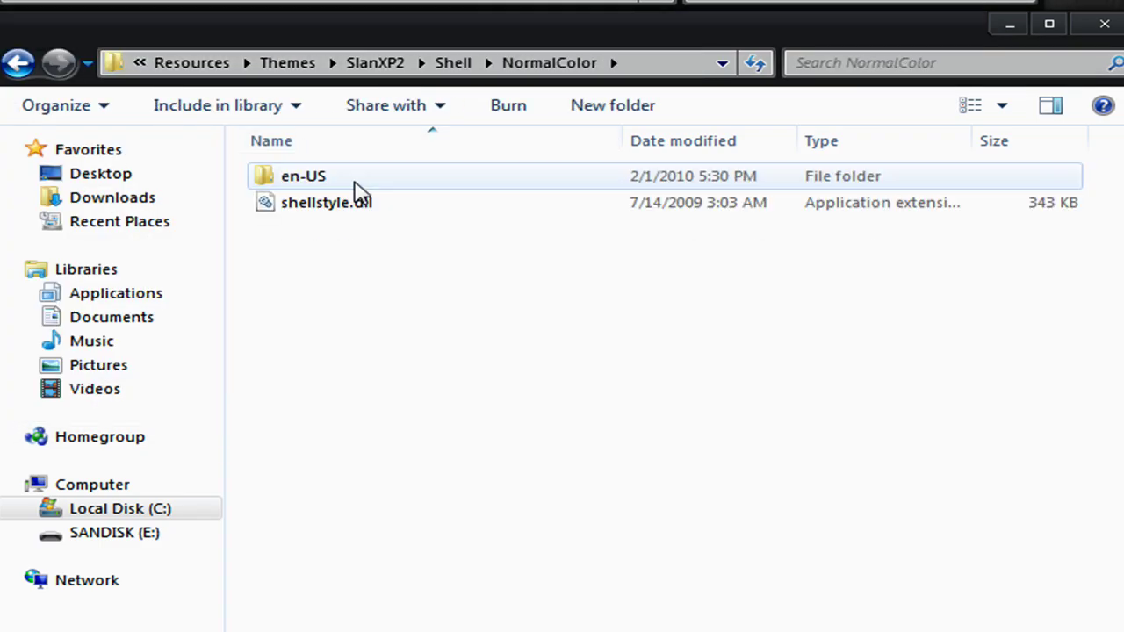
key(BackSpace)
key(BackSpace)
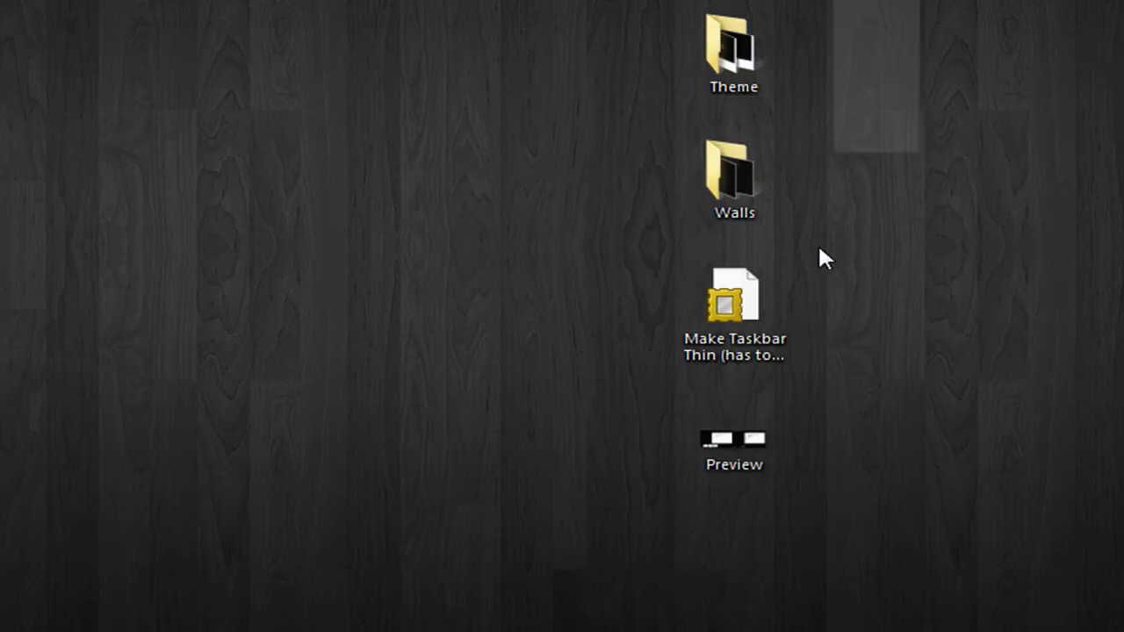
Step: Select the four desktop icons and delete them, confirming the deletion
drag(819, 247, 643, 430)
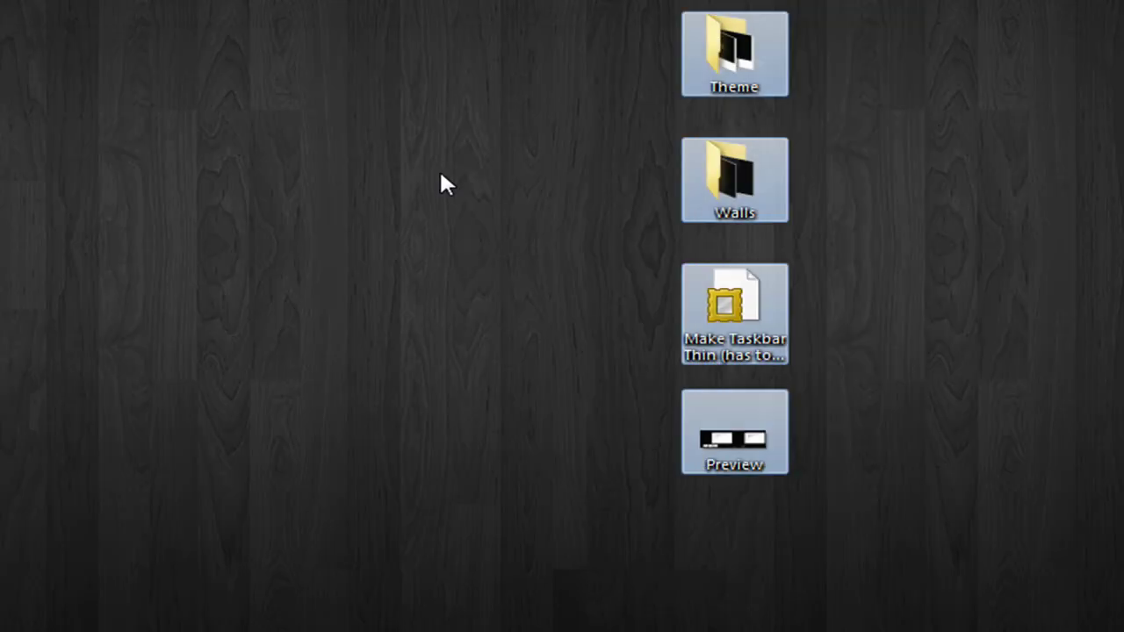
click(1049, 517)
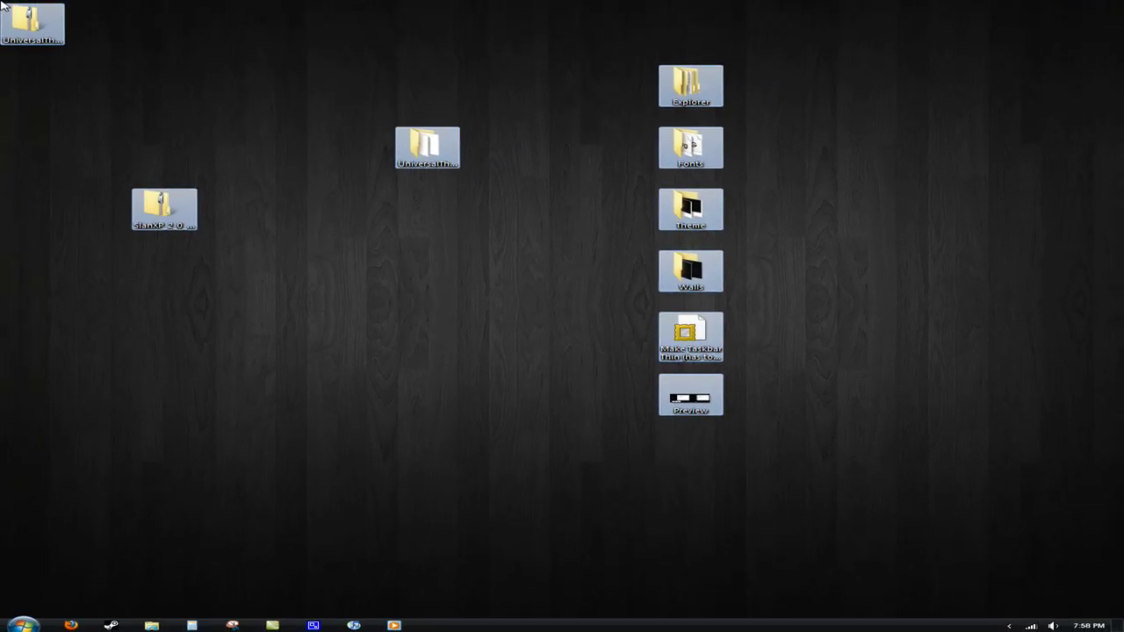
key(Delete)
key(Return)
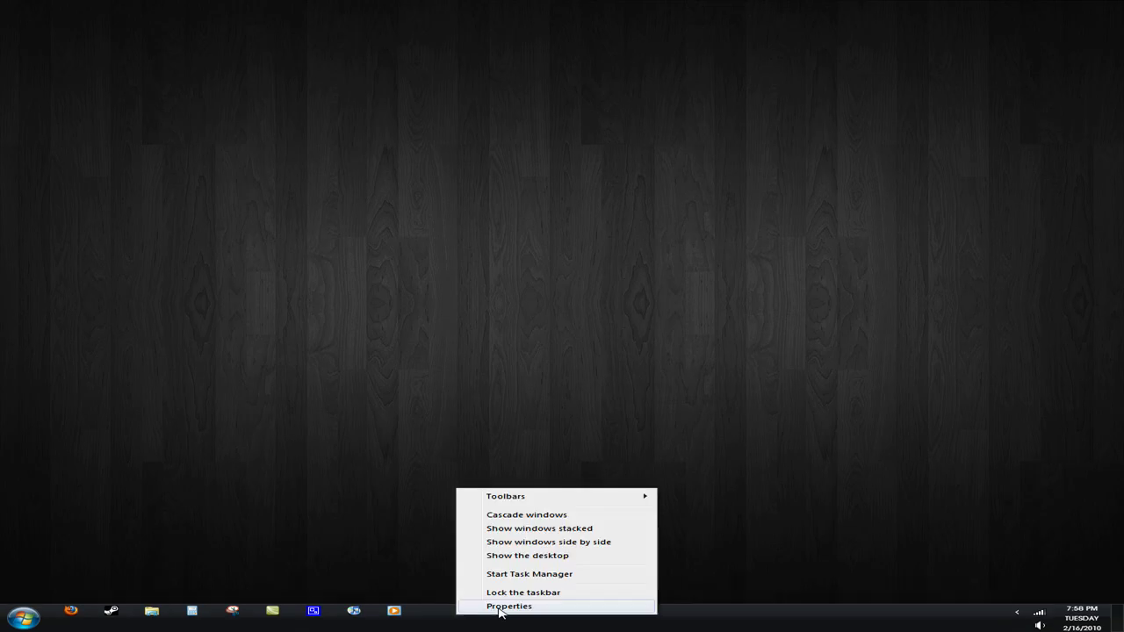
Step: In Taskbar Properties, lock the taskbar and turn on small icons, applying each change
click(494, 606)
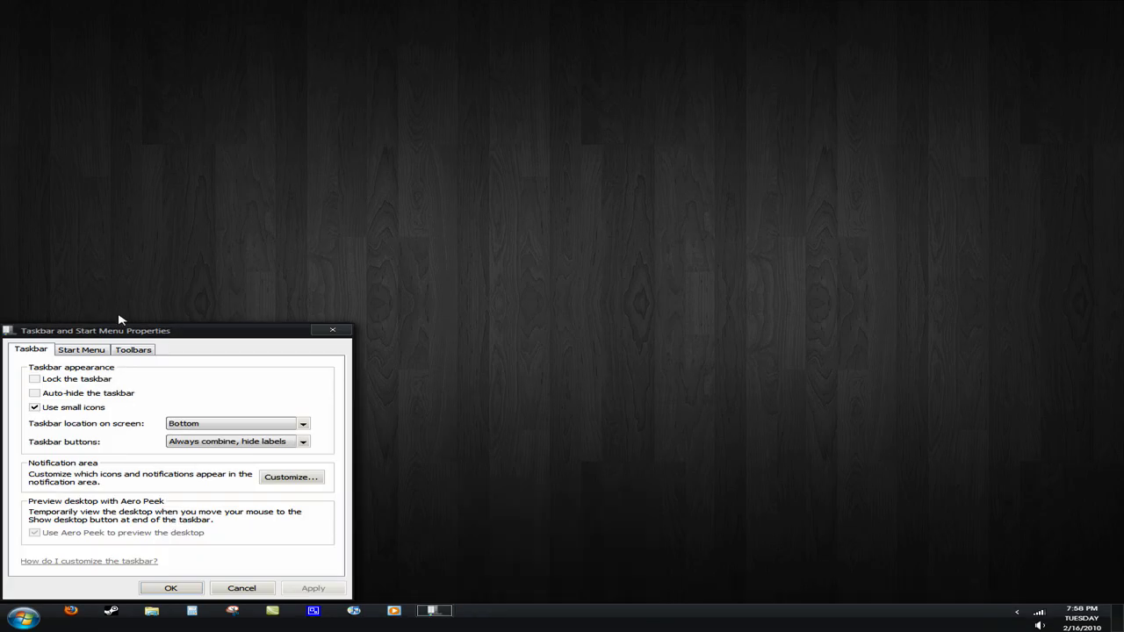
click(101, 380)
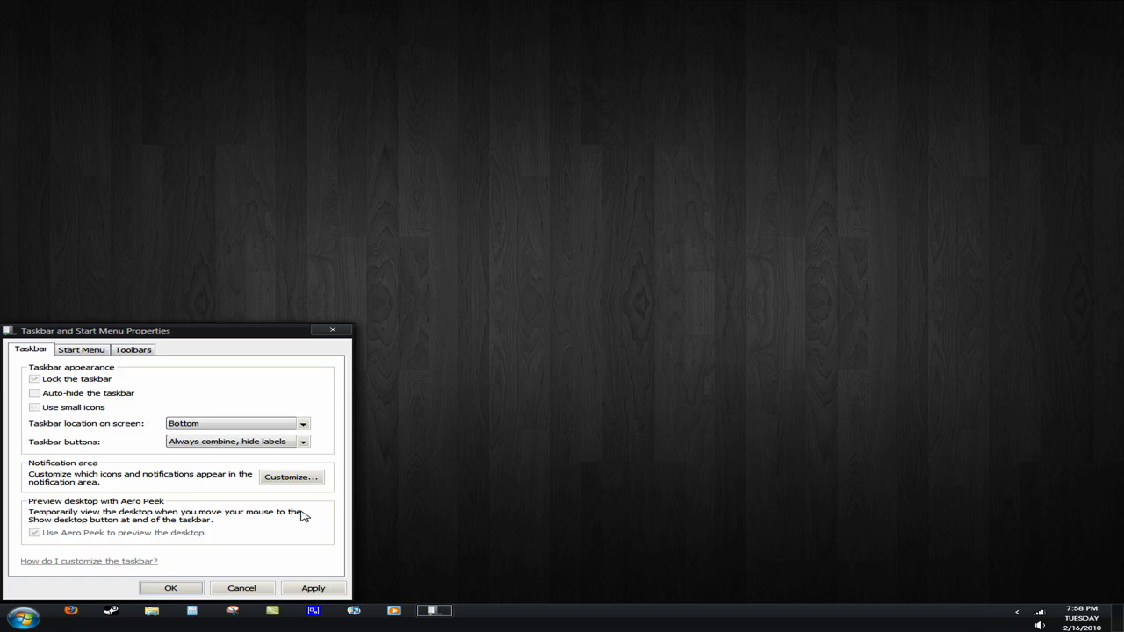
click(314, 587)
click(63, 363)
click(313, 568)
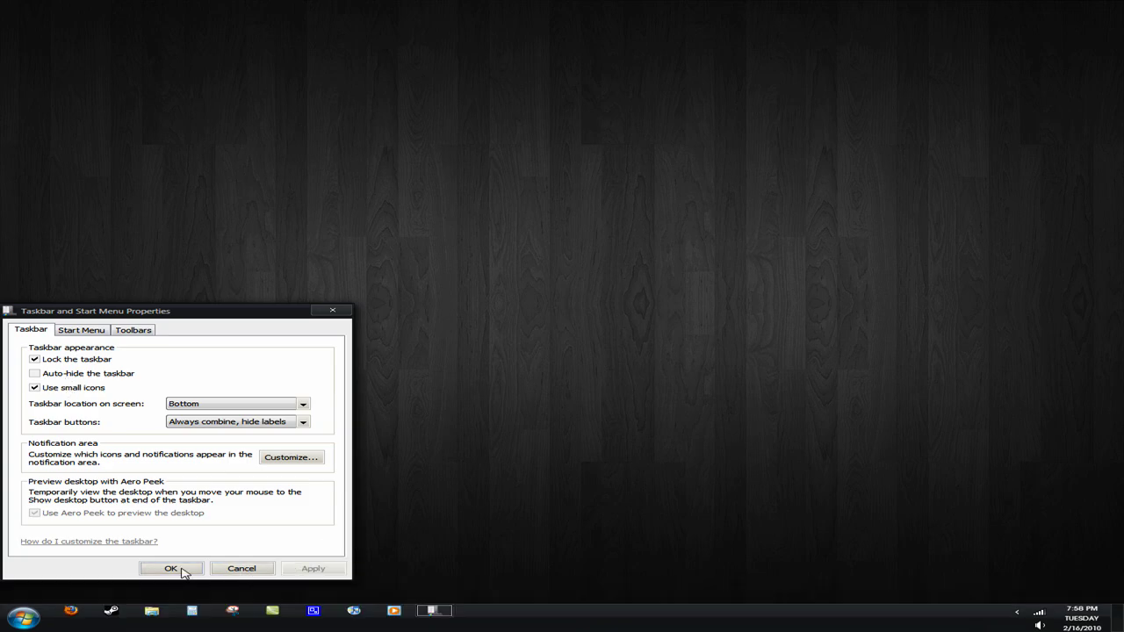
Step: Unlock the taskbar, apply large icons, shrink it to one row, then re-enable small icons
click(84, 362)
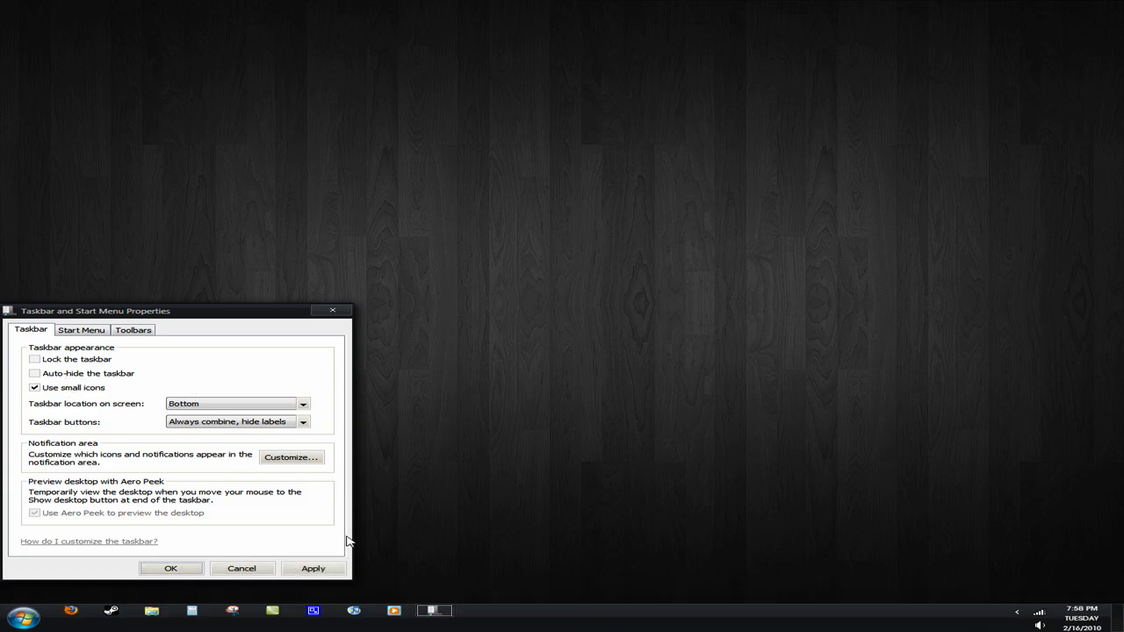
click(313, 568)
click(565, 607)
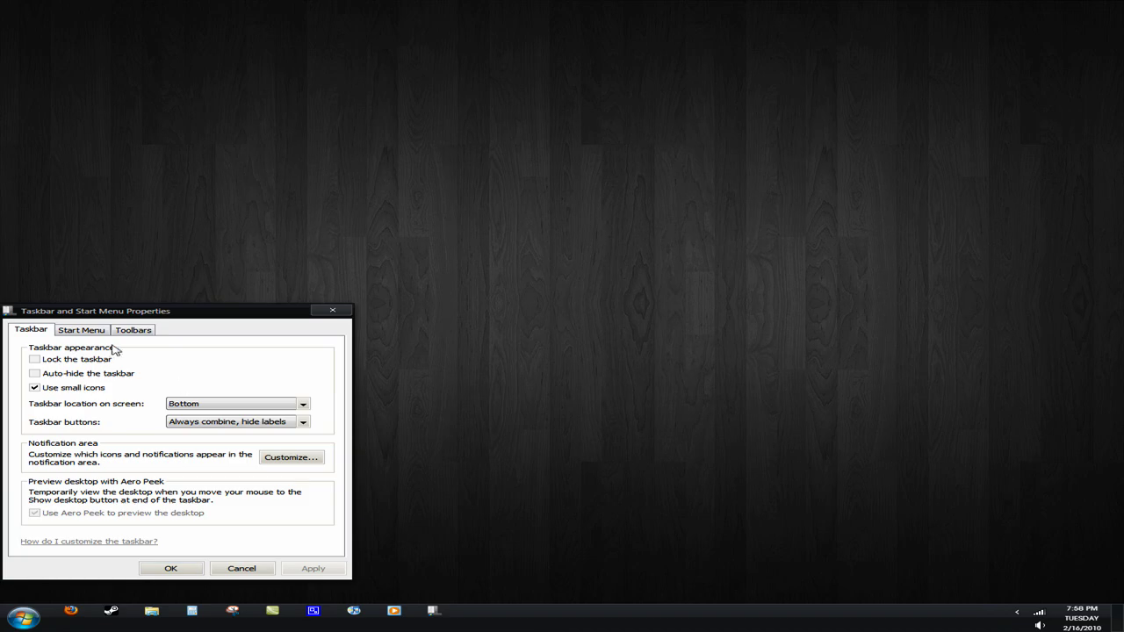
click(93, 389)
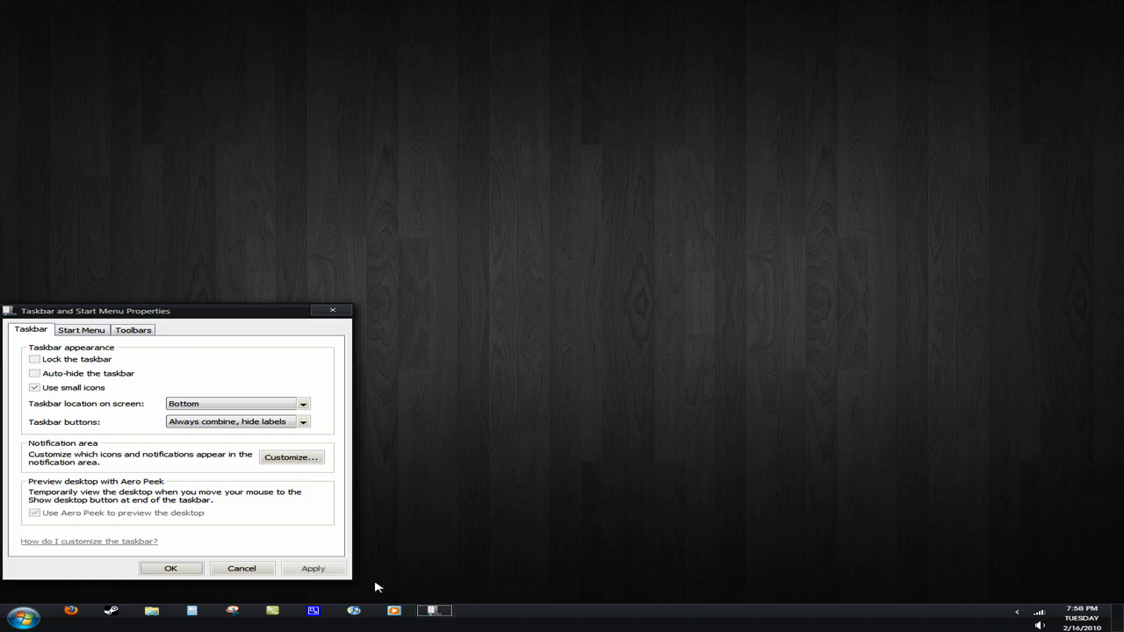
click(313, 568)
drag(609, 585, 610, 609)
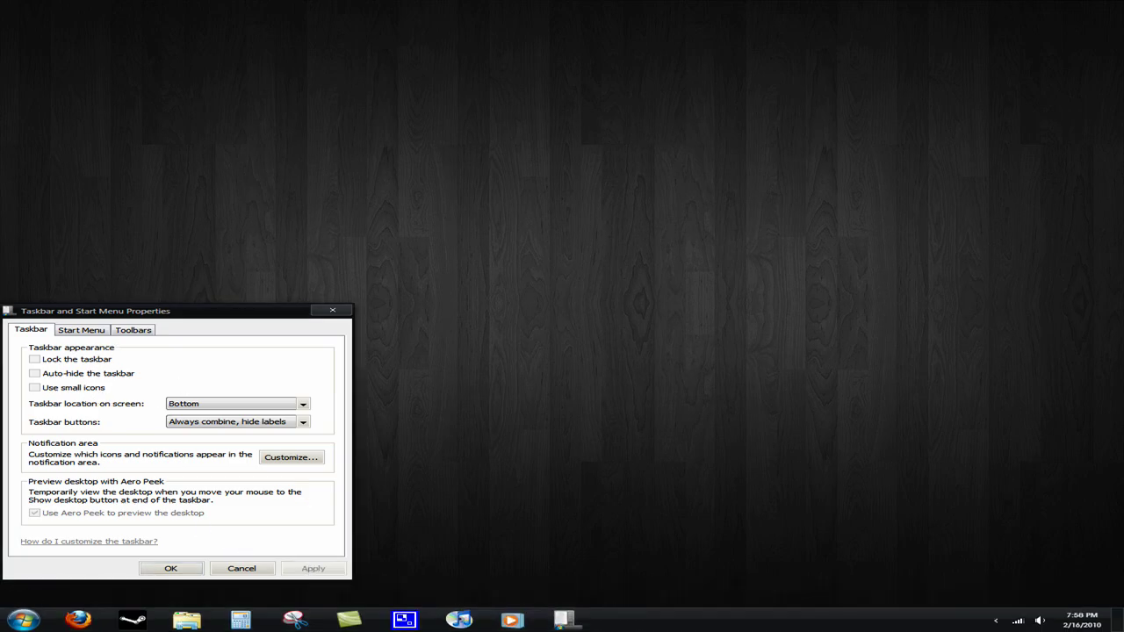
click(73, 389)
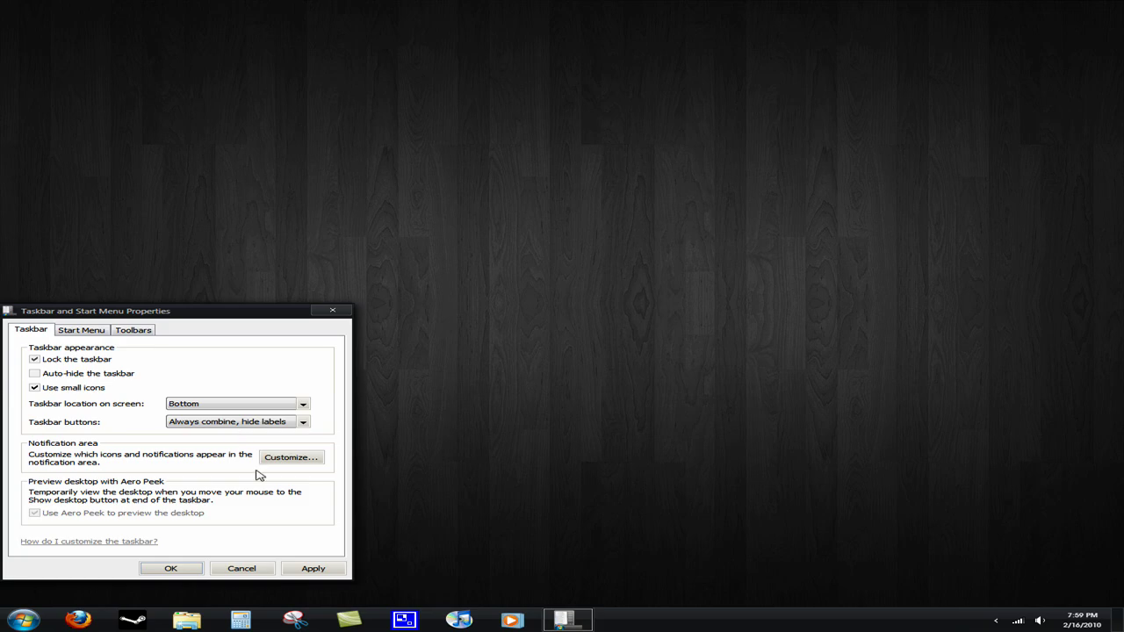